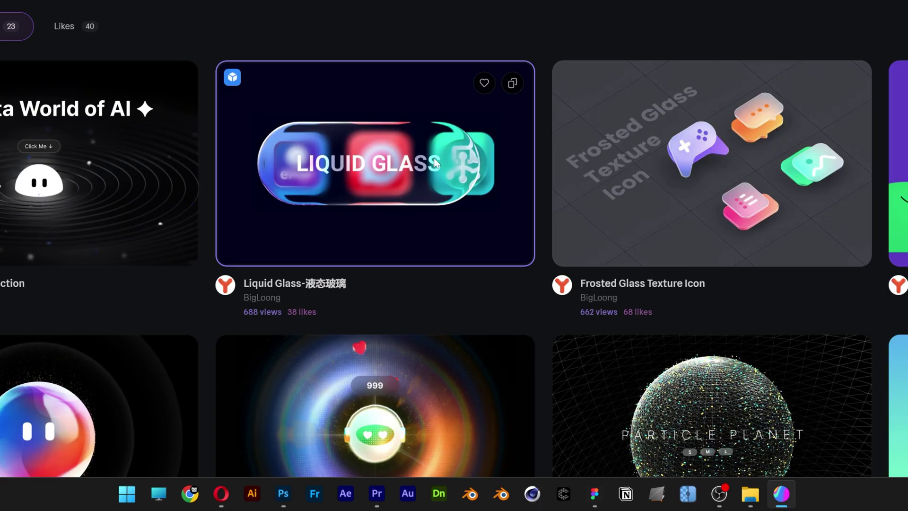
Step: Draw a rectangle about 327 by 112 in the empty area of the scene
click(446, 220)
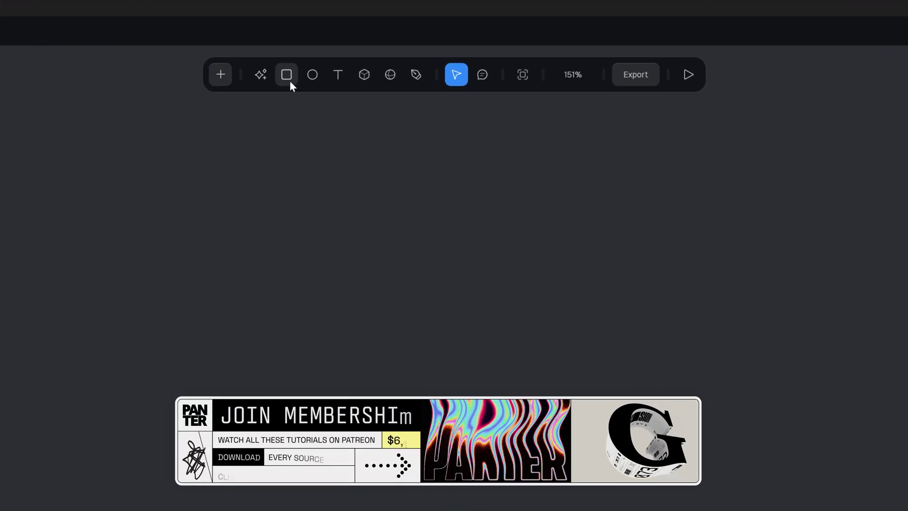
click(323, 62)
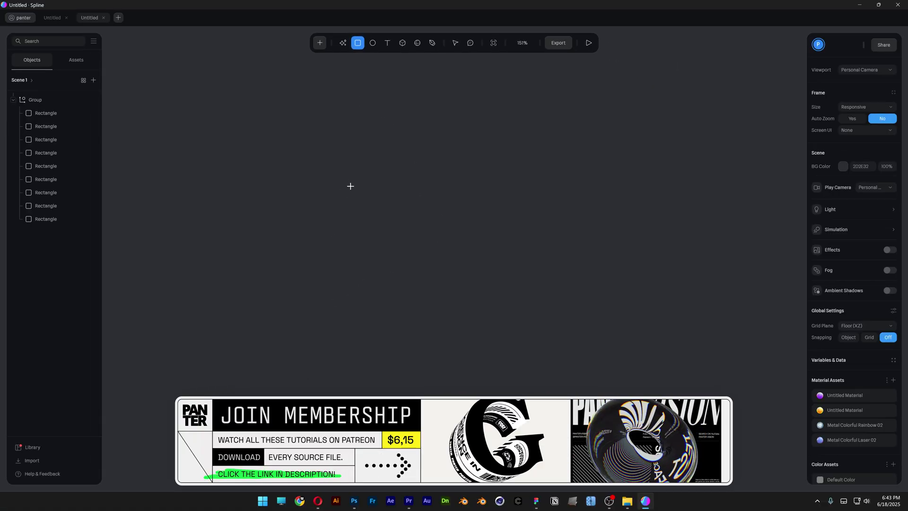
mouse_move(297, 273)
mouse_down()
mouse_move(516, 371)
mouse_move(598, 384)
mouse_move(601, 376)
mouse_up()
drag(553, 254, 552, 254)
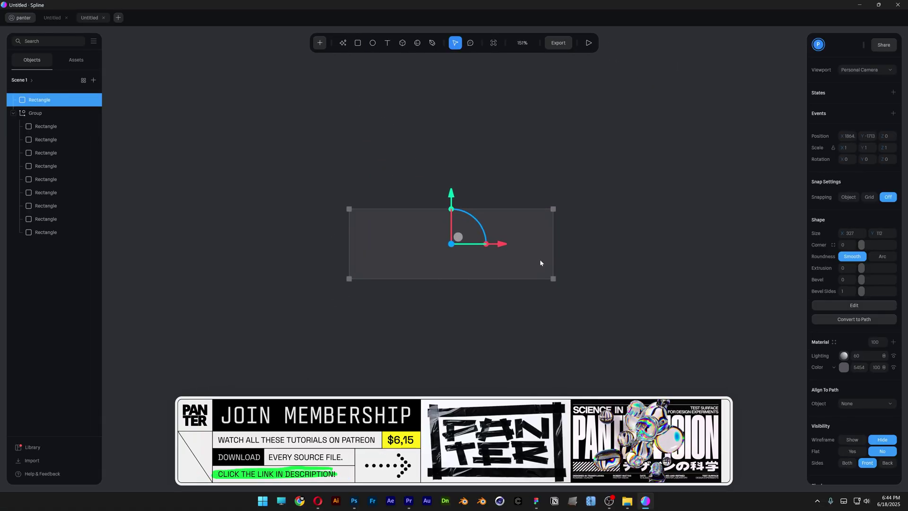
Step: Set the new rectangle's corner rounding to 100 and its extrusion to about 19
drag(831, 236, 874, 237)
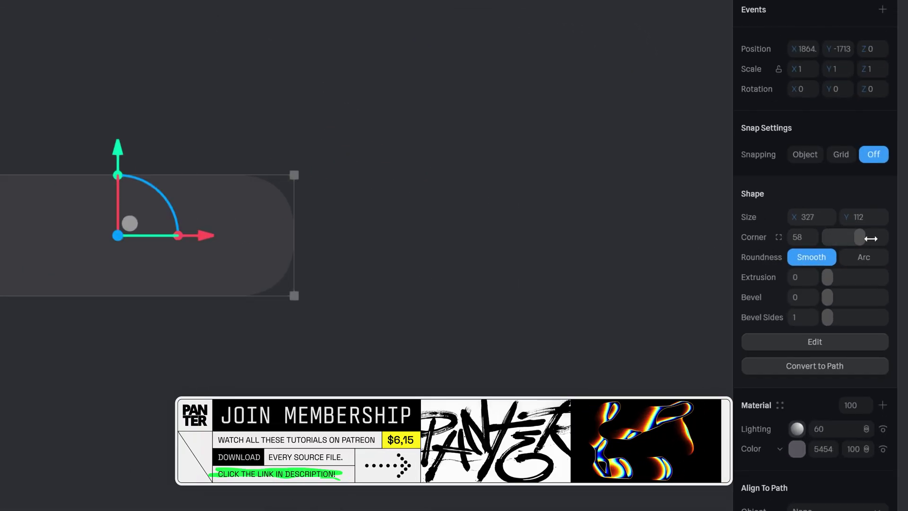
click(427, 240)
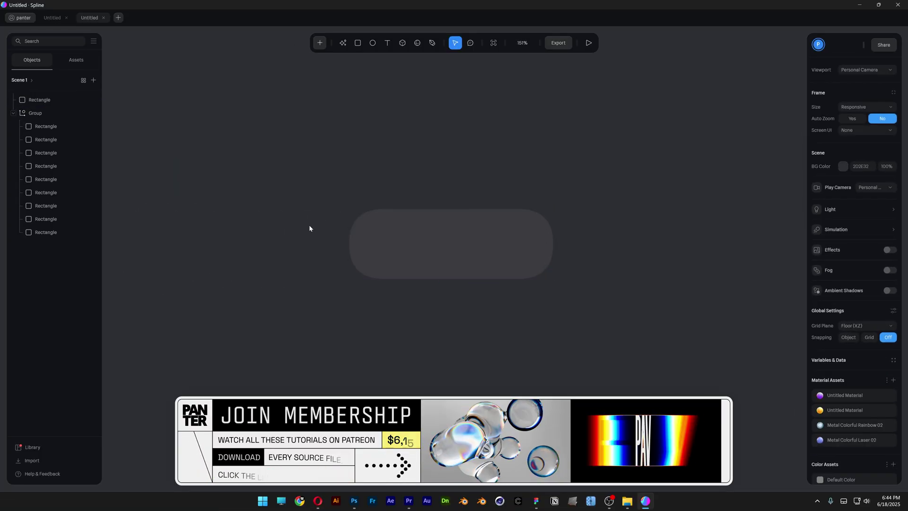
click(527, 257)
right_drag(526, 255, 510, 319)
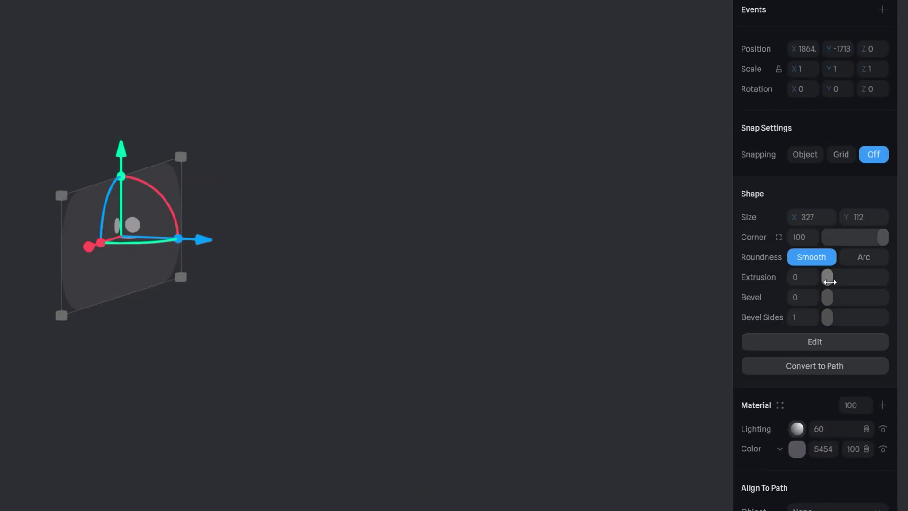
drag(828, 276, 836, 278)
right_drag(529, 314, 342, 296)
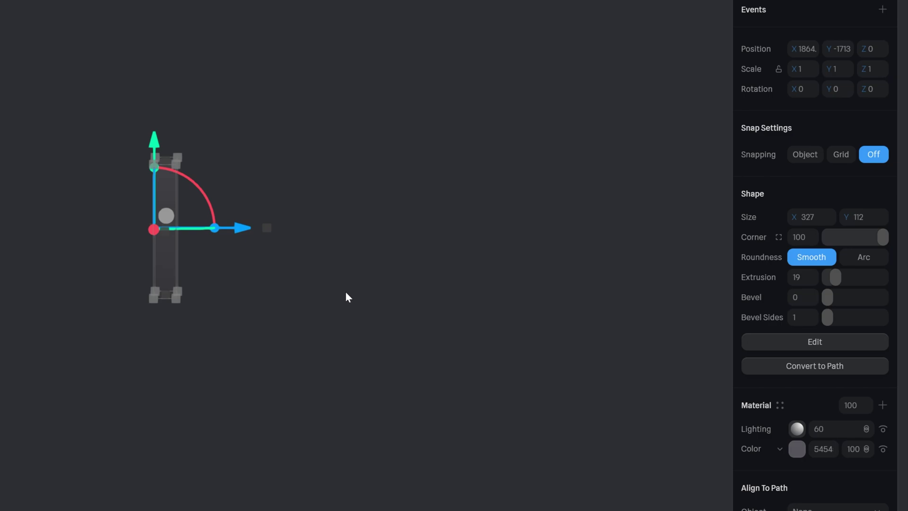
Step: Set the extruded rectangle's bevel to 64 with 10 bevel sides
drag(828, 298, 905, 304)
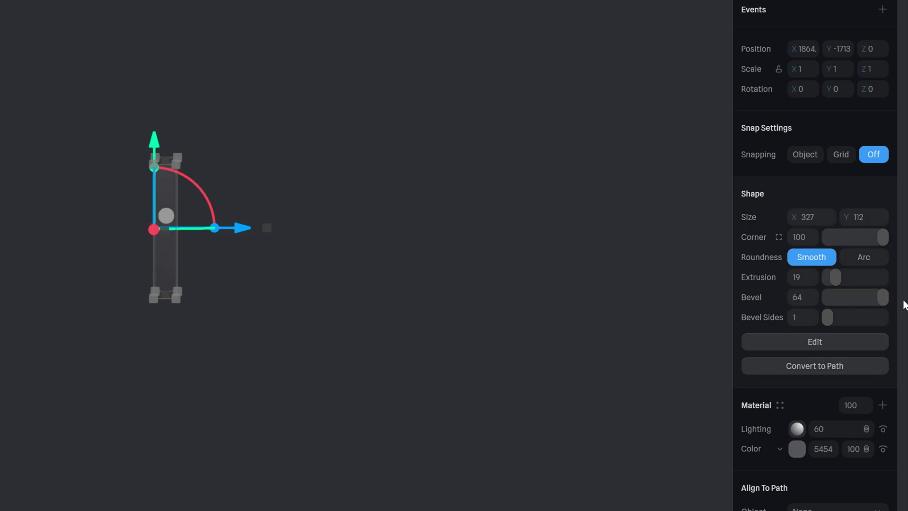
right_drag(222, 153, 410, 231)
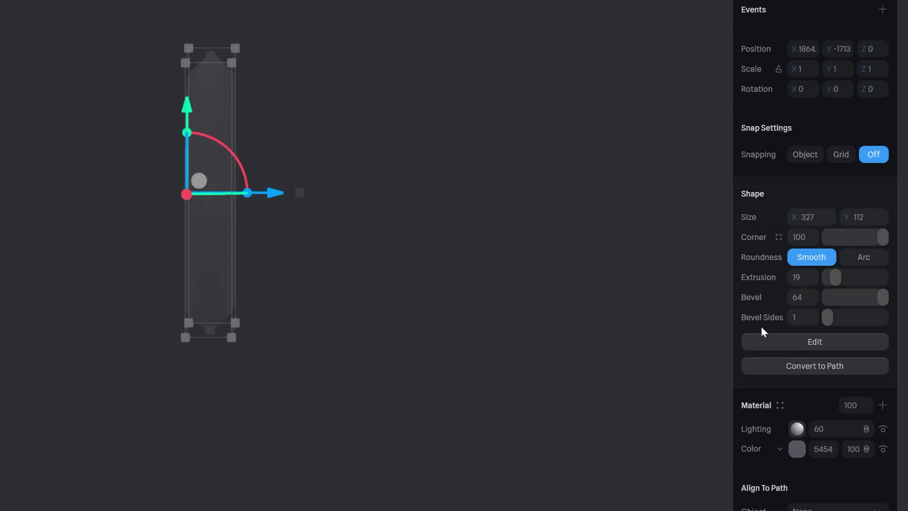
drag(828, 323, 879, 327)
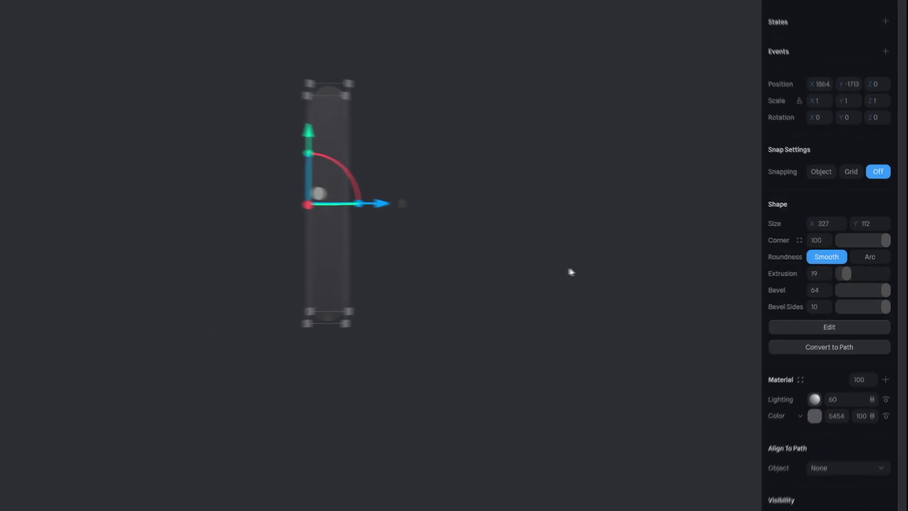
Step: Switch the scene to orthographic projection and align the view to the front
right_drag(521, 263, 496, 262)
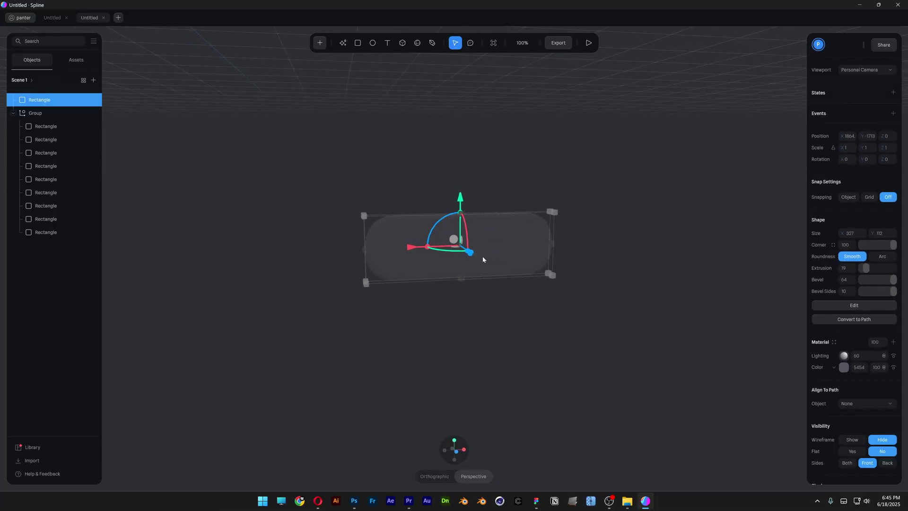
scroll(483, 259, up, 3)
click(434, 476)
mouse_move(453, 451)
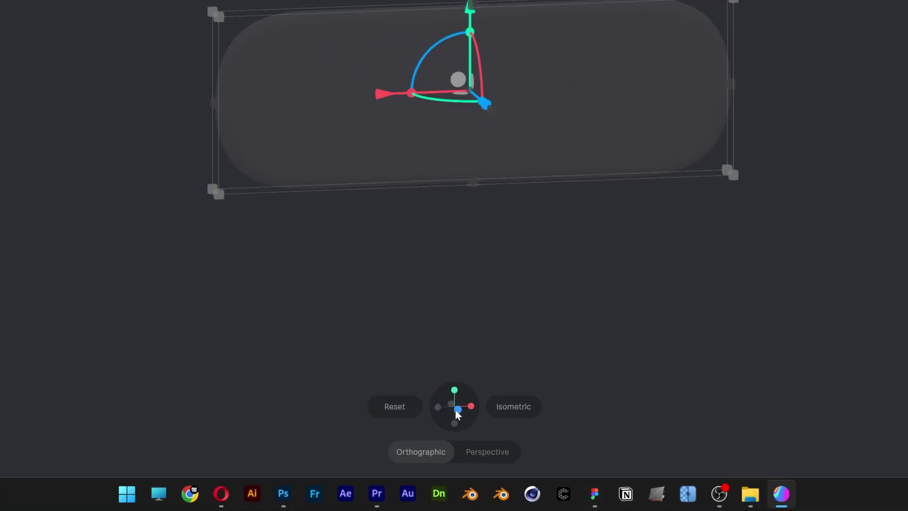
click(457, 410)
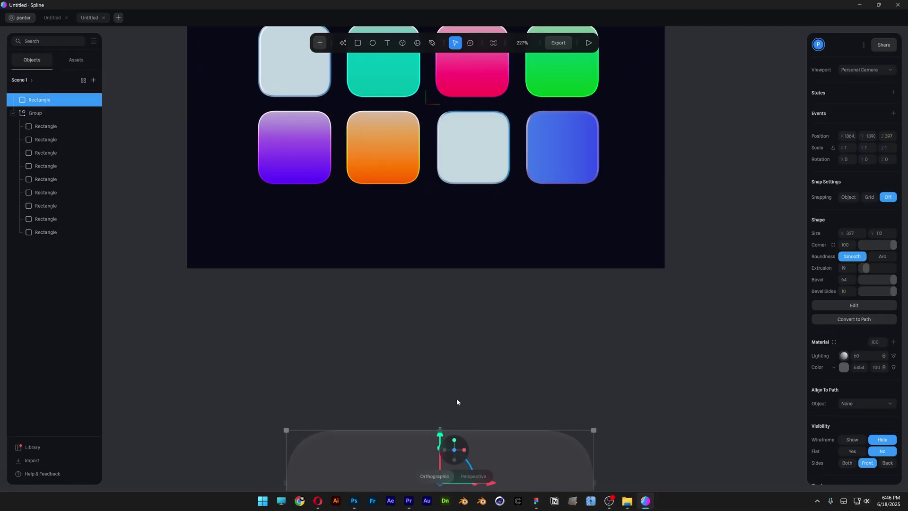
Step: Move the rounded rectangle up over the middle of the icon tiles and scale it to about 304 by 104
drag(440, 434, 458, 102)
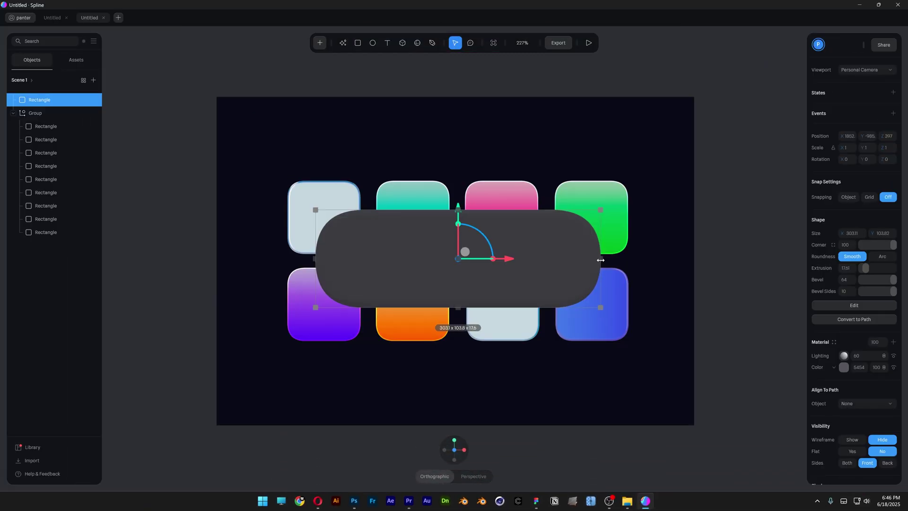
drag(601, 260, 601, 260)
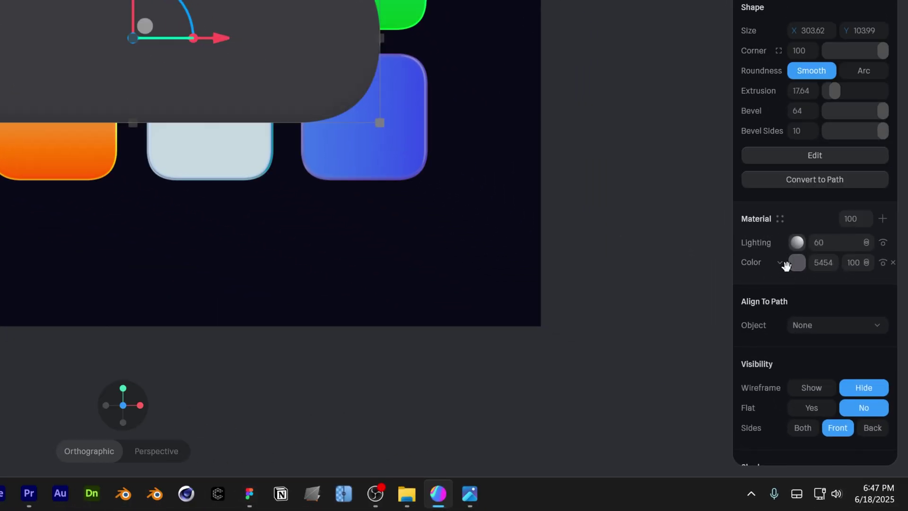
Step: Change the rounded rectangle's Color material layer to Glass
click(781, 265)
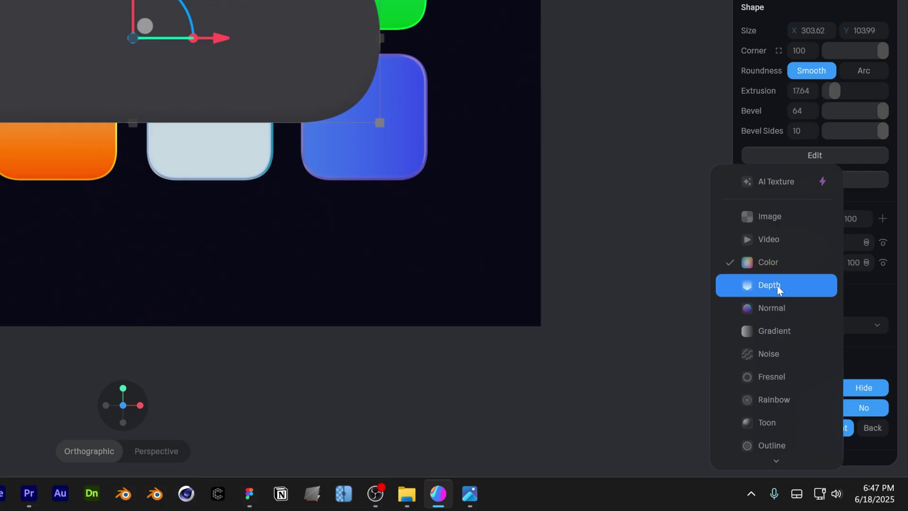
mouse_move(774, 456)
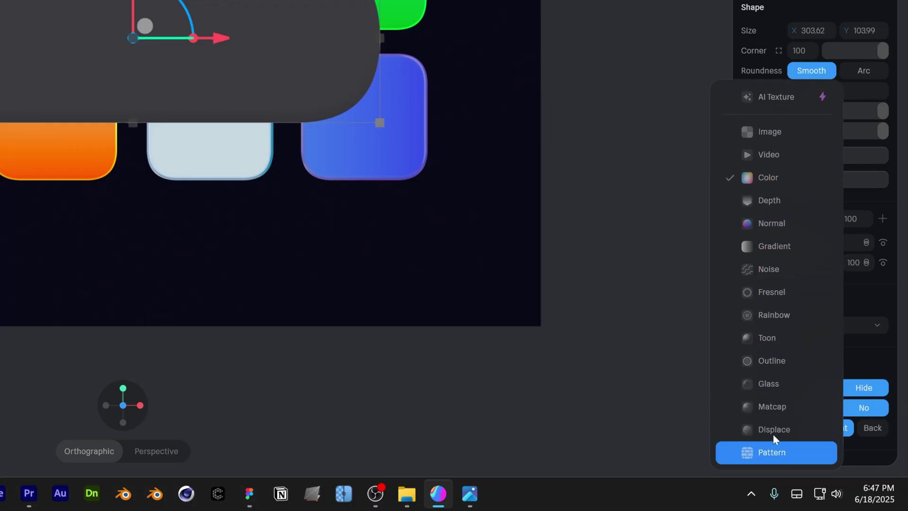
click(779, 394)
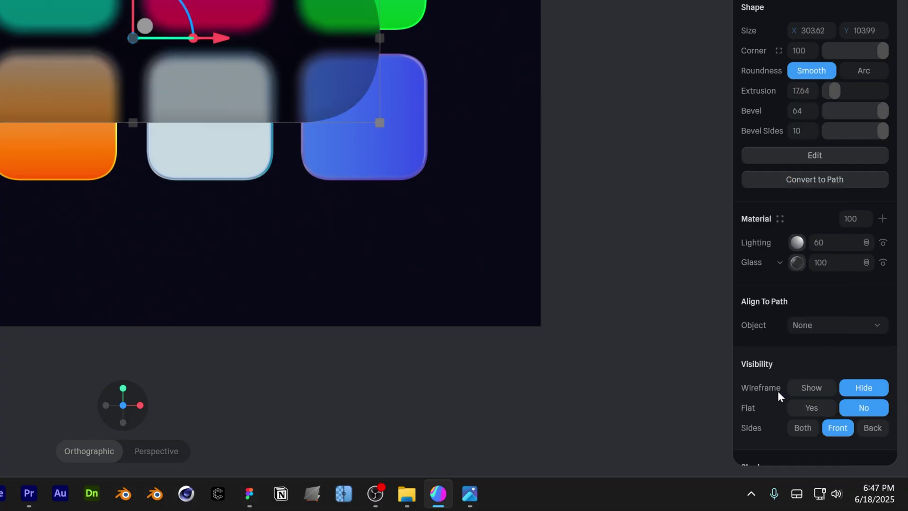
Step: Set the glass layer's blur to 0, thickness to -470 and refraction to 0.97
click(797, 265)
click(799, 292)
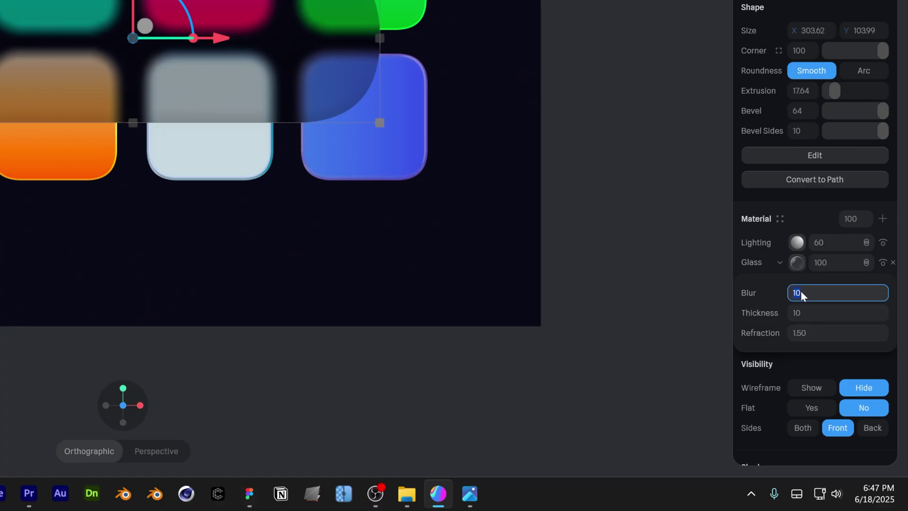
text(0)
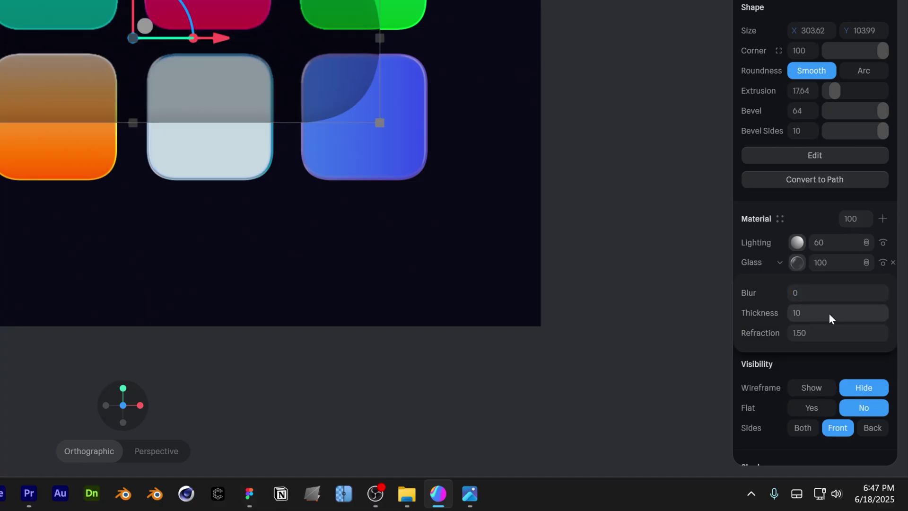
click(830, 313)
text(-470)
key(Return)
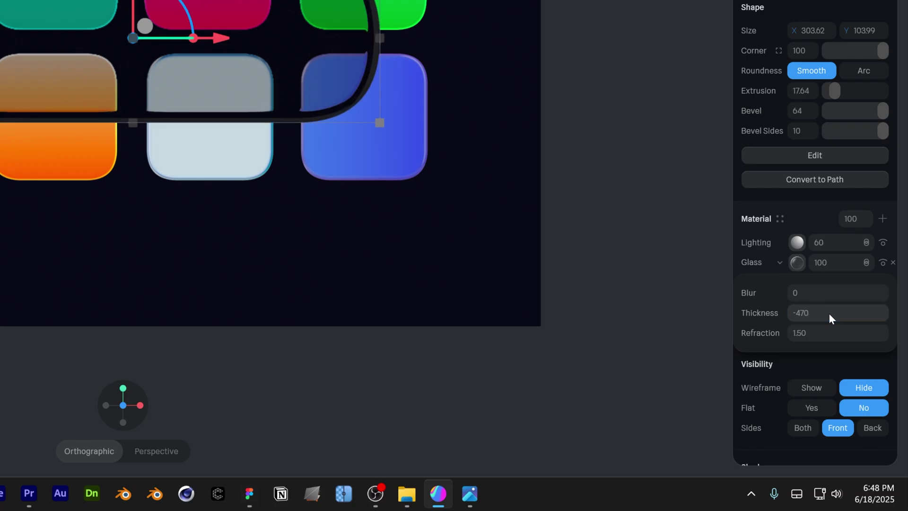
click(823, 328)
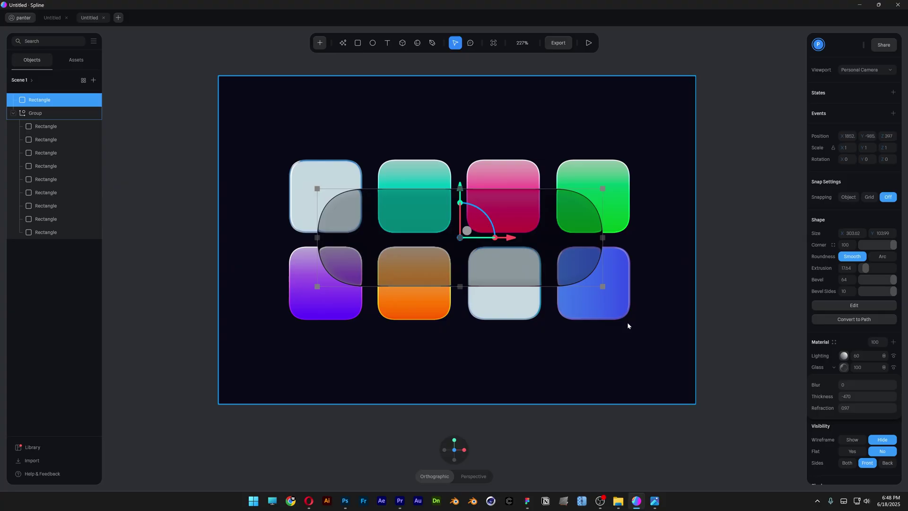
Step: Move the glass shape along the Z axis closer to the icon tiles and return to the front view
right_drag(229, 181, 298, 194)
right_drag(555, 327, 648, 328)
scroll(649, 329, down, 2)
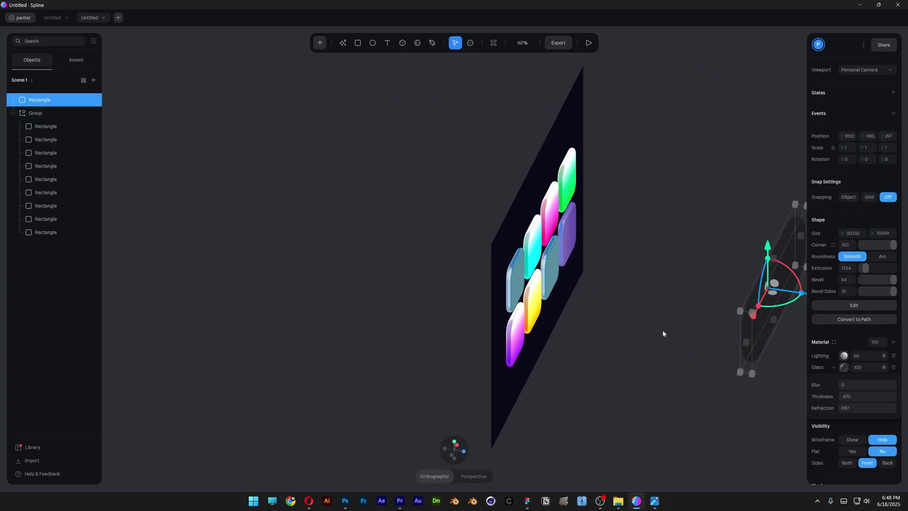
middle_drag(663, 334, 480, 324)
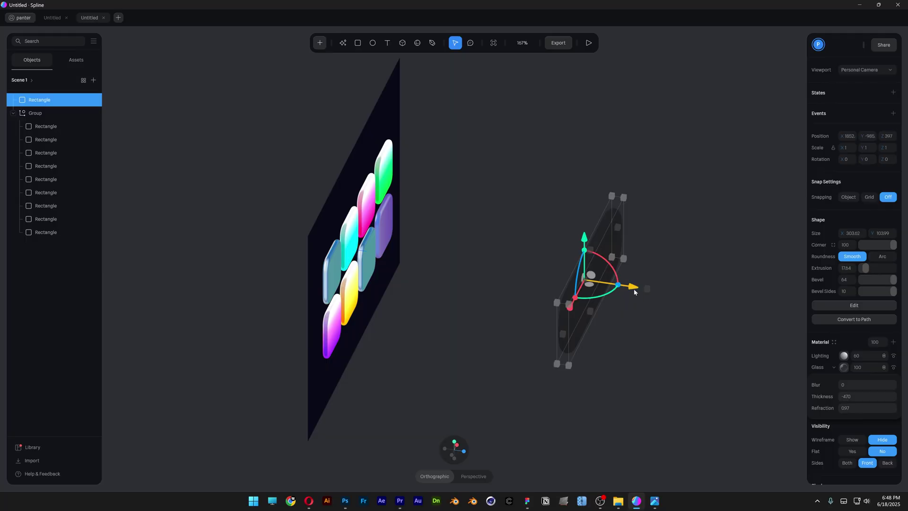
drag(635, 292, 494, 278)
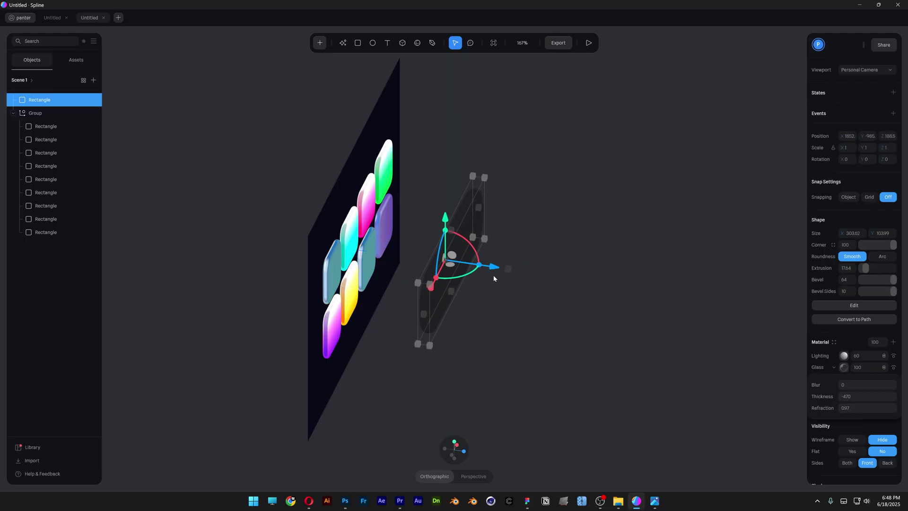
click(465, 453)
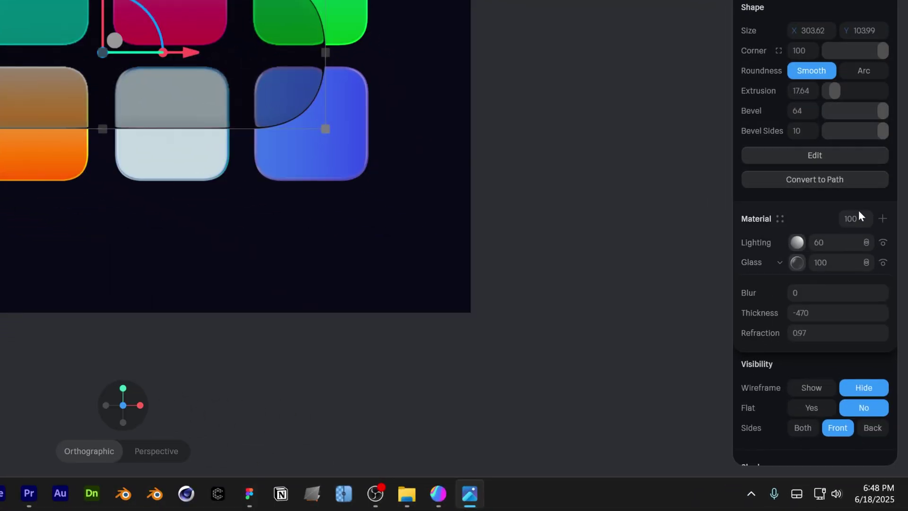
Step: Add a second material layer above the lighting layer and make it Glass
click(883, 219)
click(782, 242)
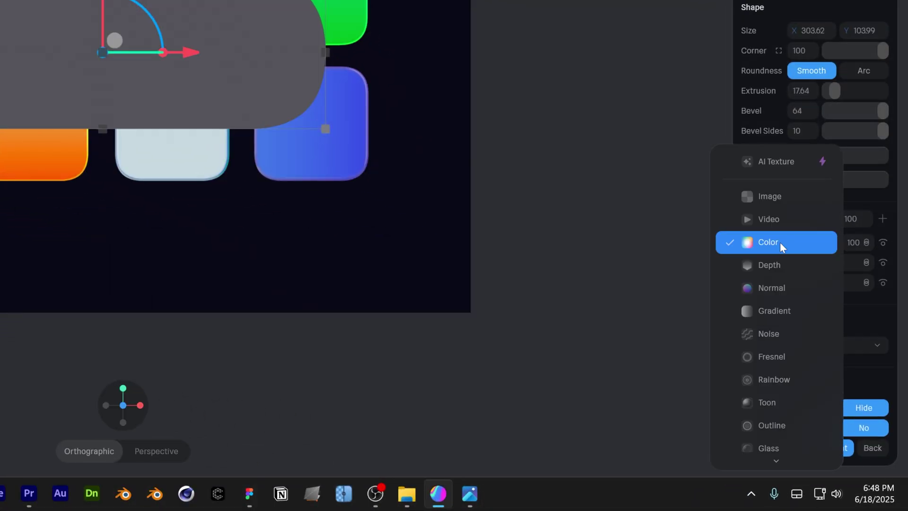
mouse_move(775, 462)
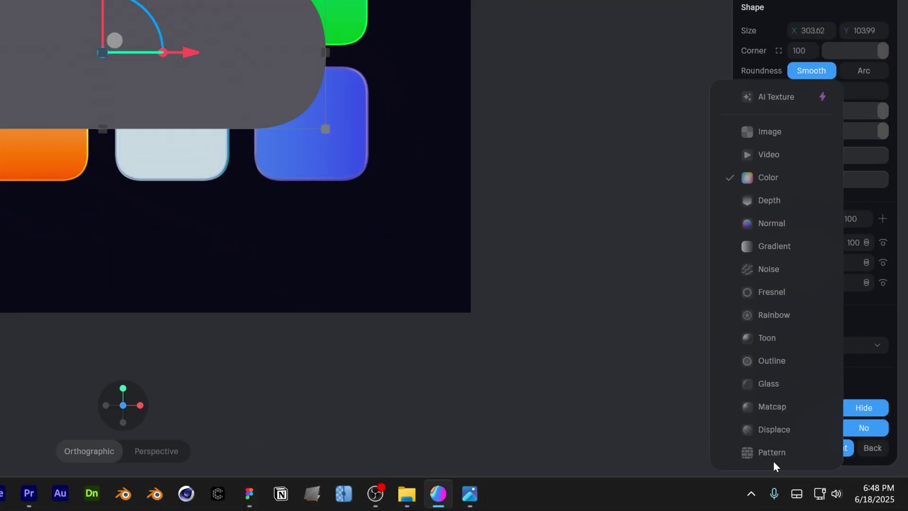
click(782, 384)
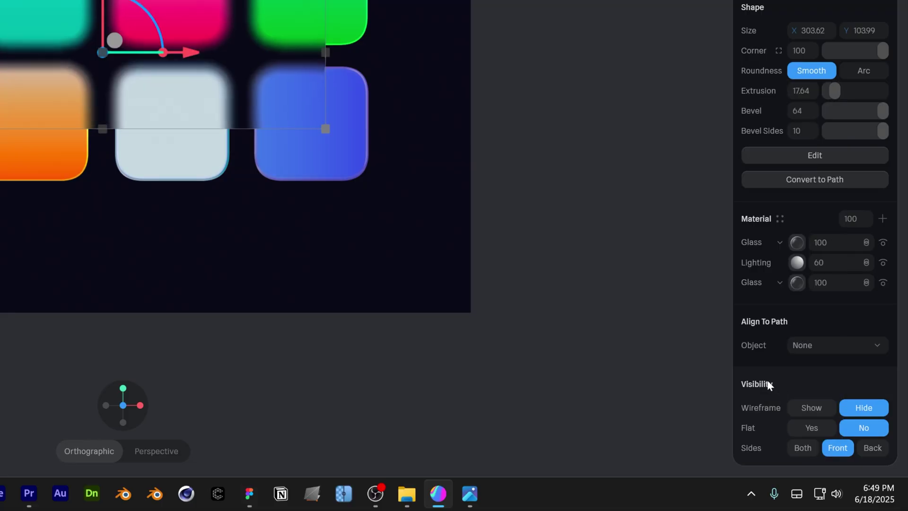
Step: Set the upper glass layer's blur to 6 and its thickness to 145
click(798, 242)
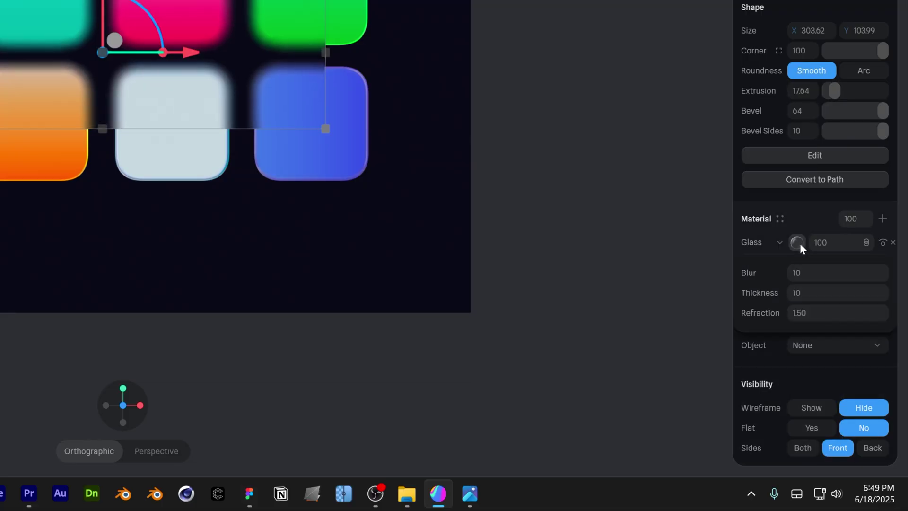
click(810, 271)
text(6)
click(809, 292)
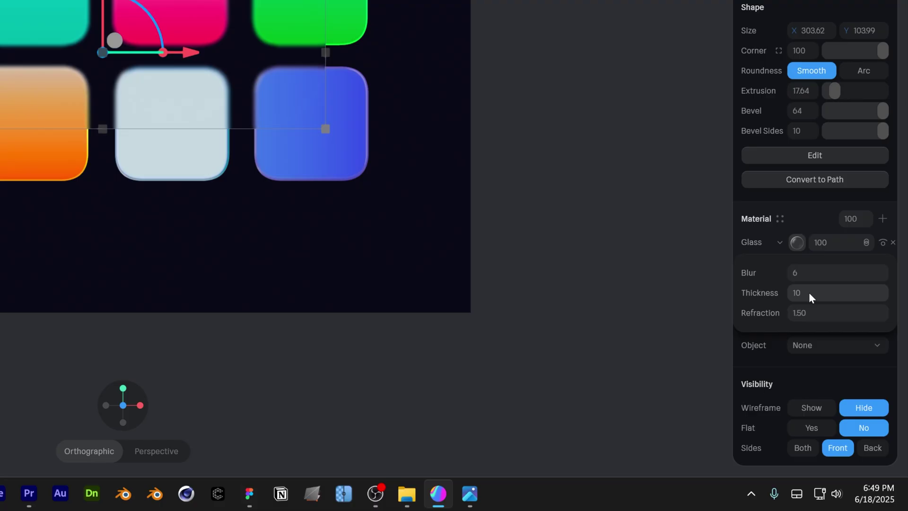
key(Return)
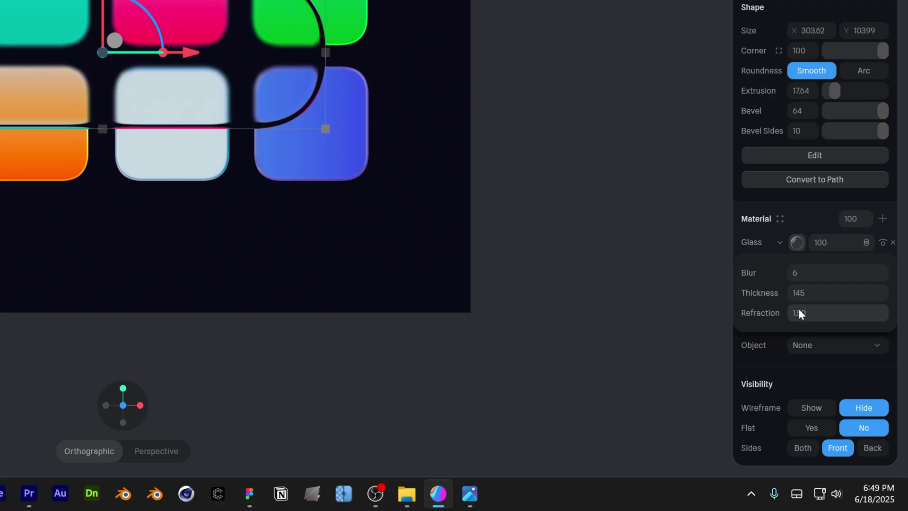
click(801, 244)
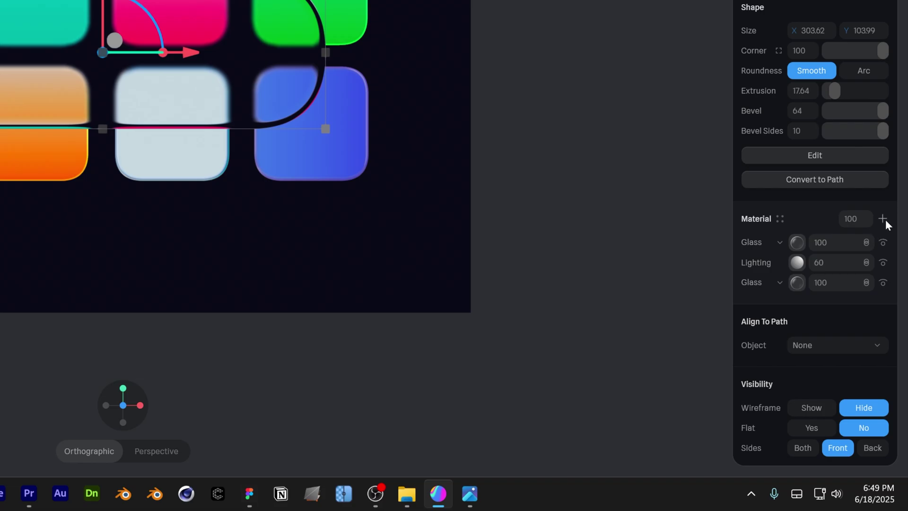
Step: Add a material layer on top of the glass shape's stack, make it a Gradient and set its type to Radial
click(885, 219)
click(784, 243)
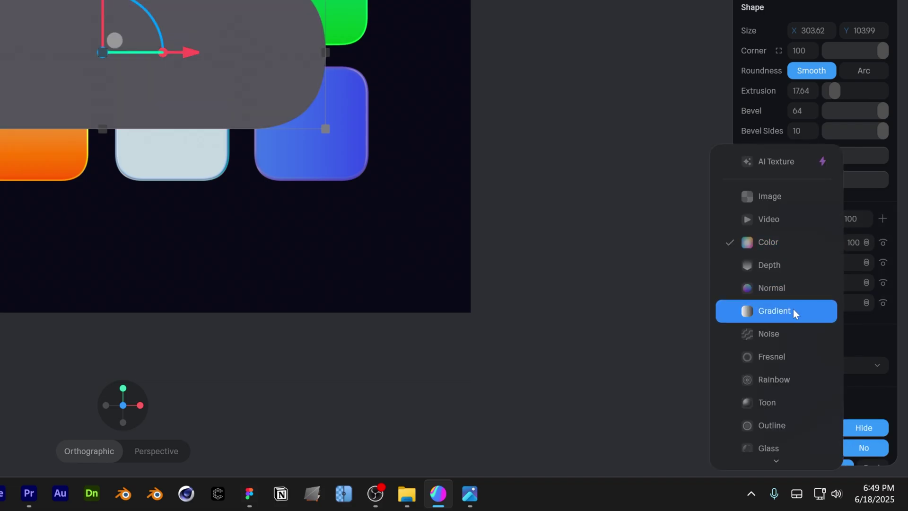
click(793, 310)
click(798, 243)
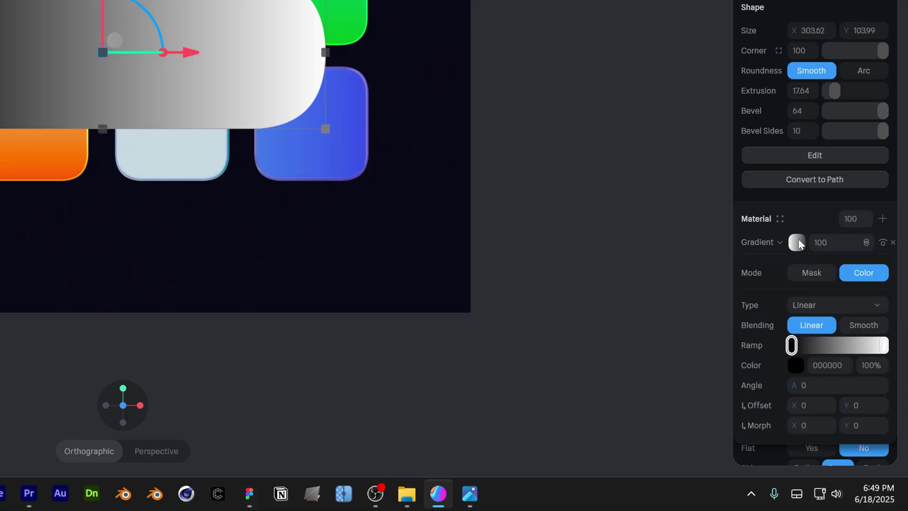
click(800, 303)
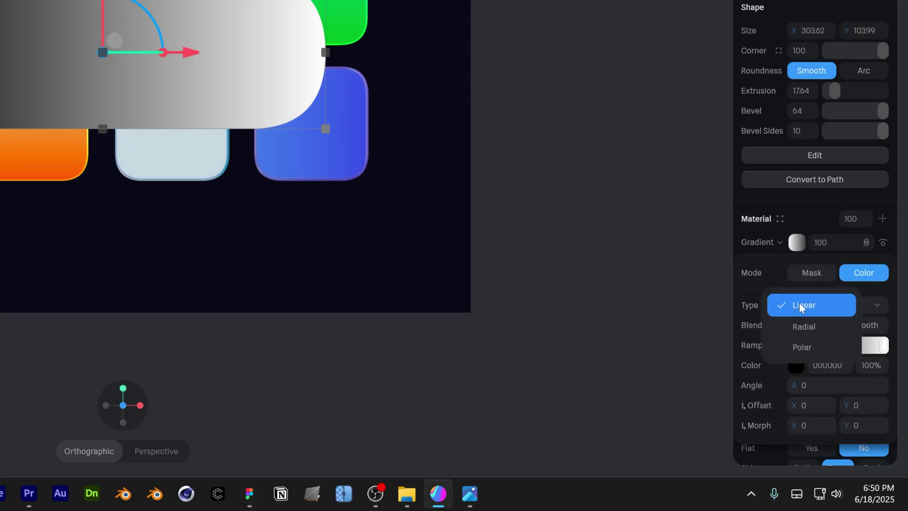
click(820, 326)
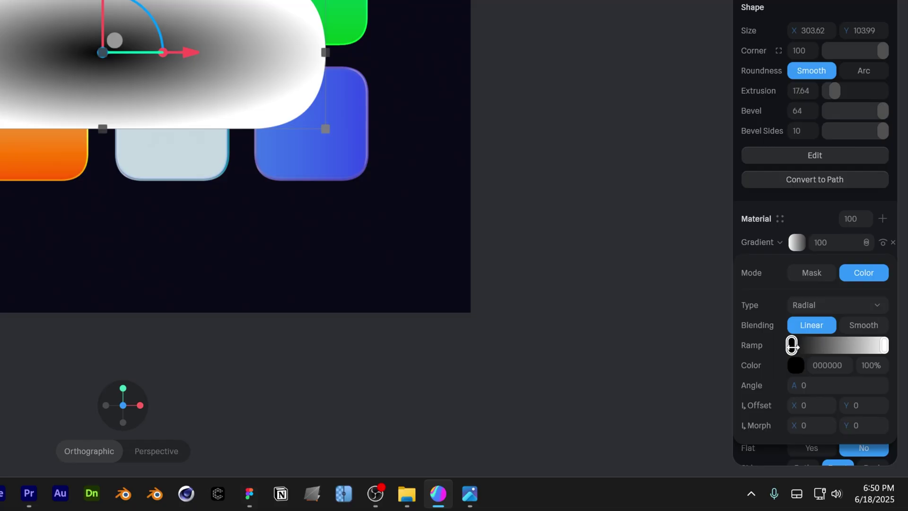
Step: Reverse the radial gradient to run white to black, set its mode to Mask and move the white stop close to the black one
mouse_move(792, 345)
mouse_down()
mouse_move(865, 345)
mouse_move(791, 346)
mouse_up()
drag(865, 345, 884, 345)
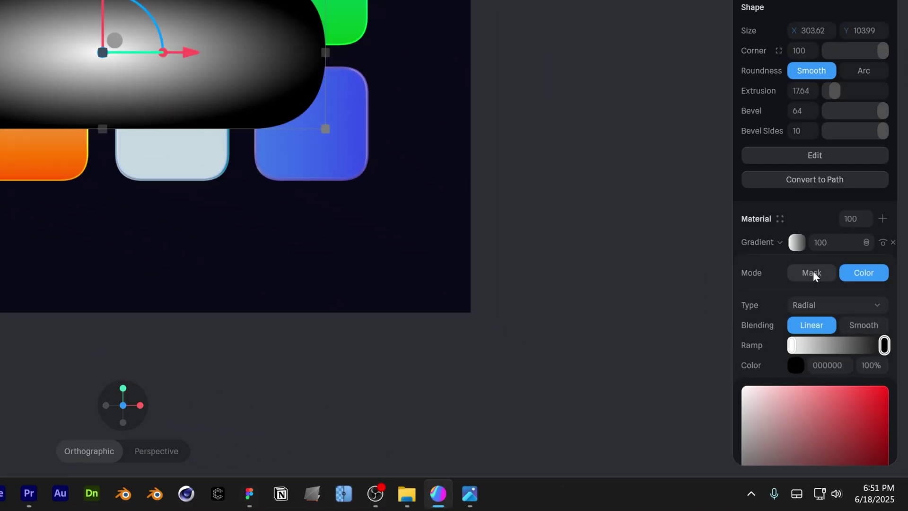
click(812, 273)
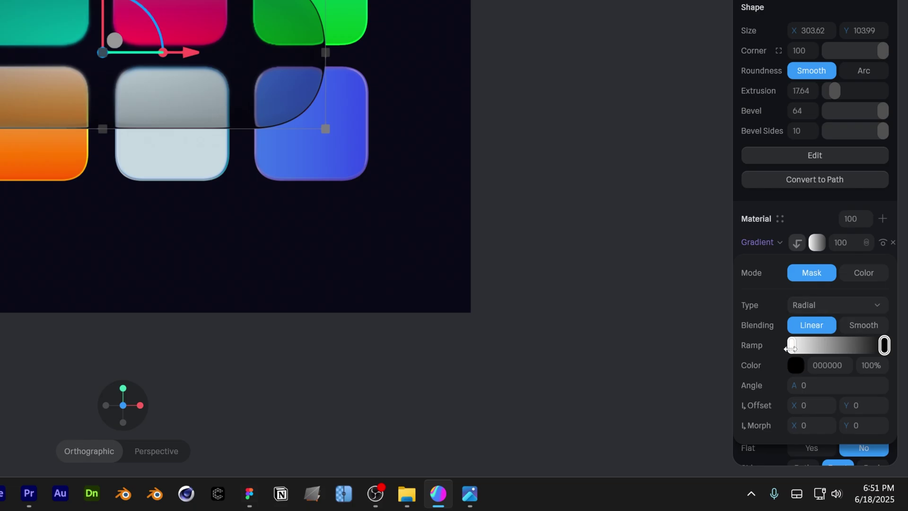
drag(791, 348, 874, 347)
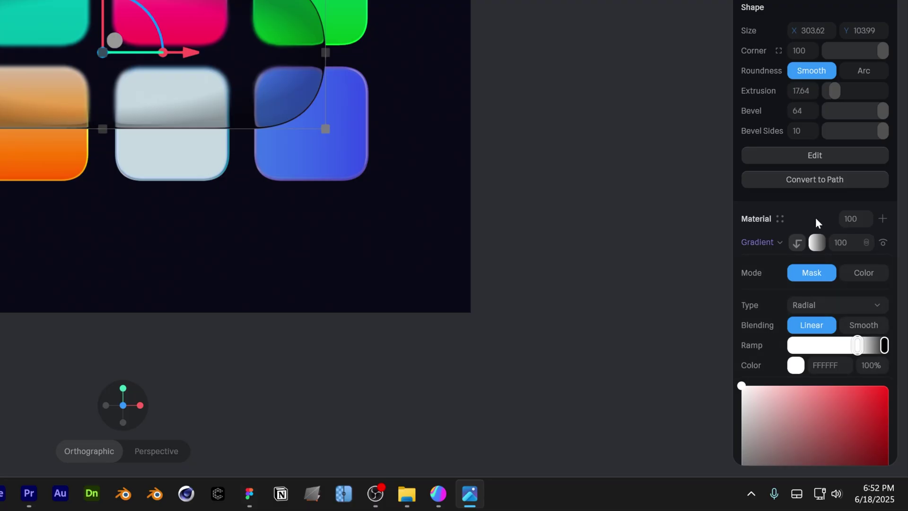
click(817, 241)
Step: Add a material layer above the radial gradient mask and make it Fresnel
click(882, 219)
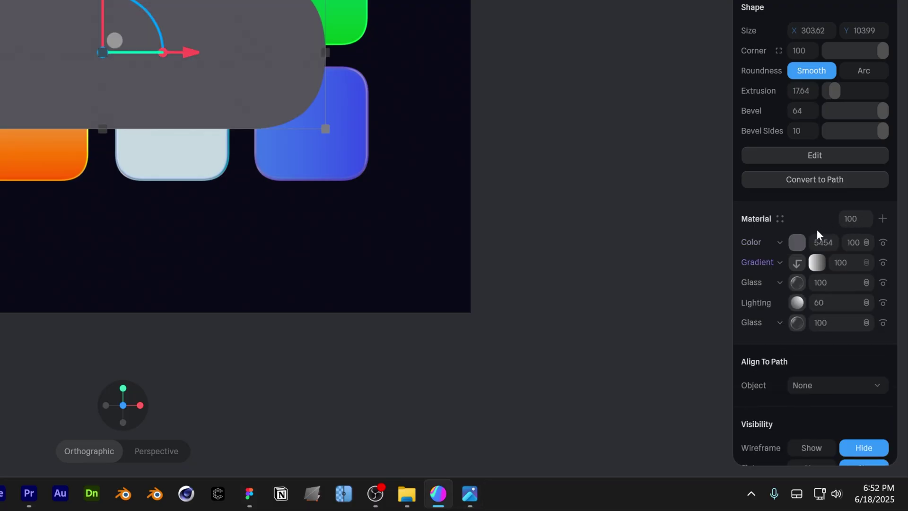
click(783, 243)
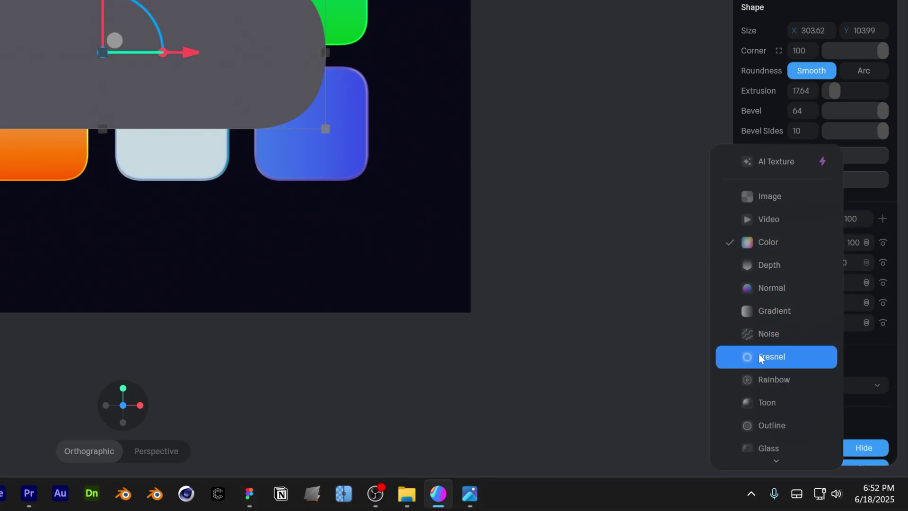
click(798, 359)
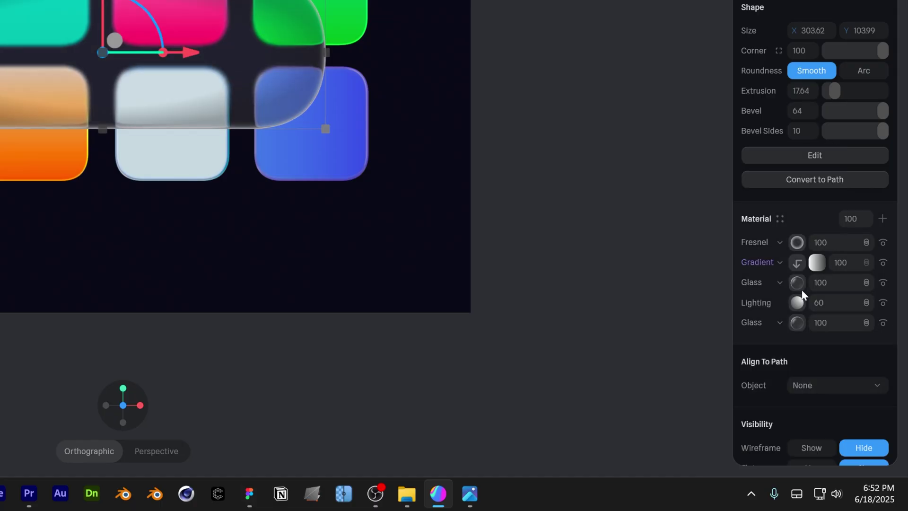
Step: Set the Fresnel layer's scale to 10, intensity to 3 and factor to 1
click(796, 242)
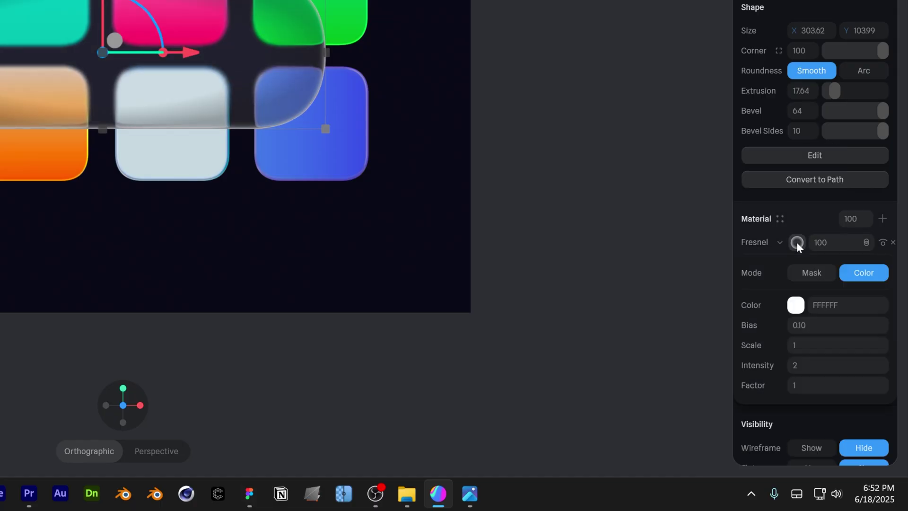
click(804, 344)
text(10)
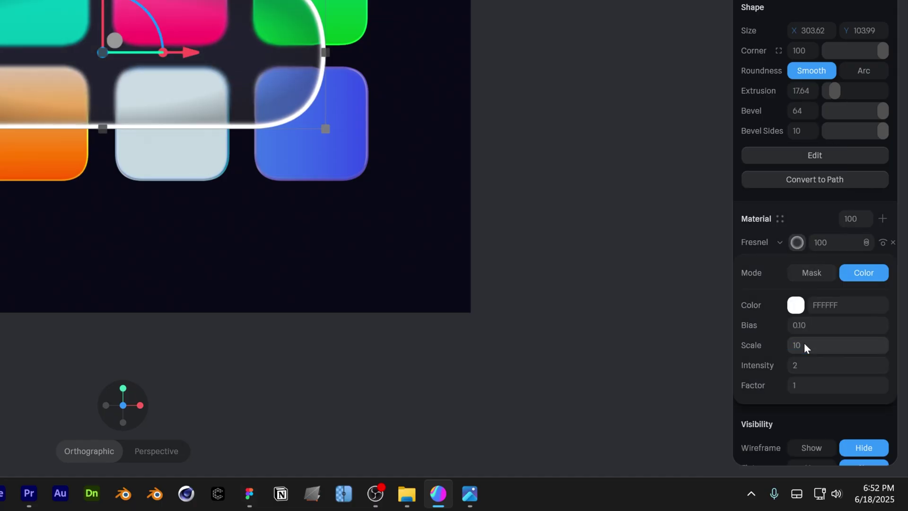
click(804, 367)
key(Return)
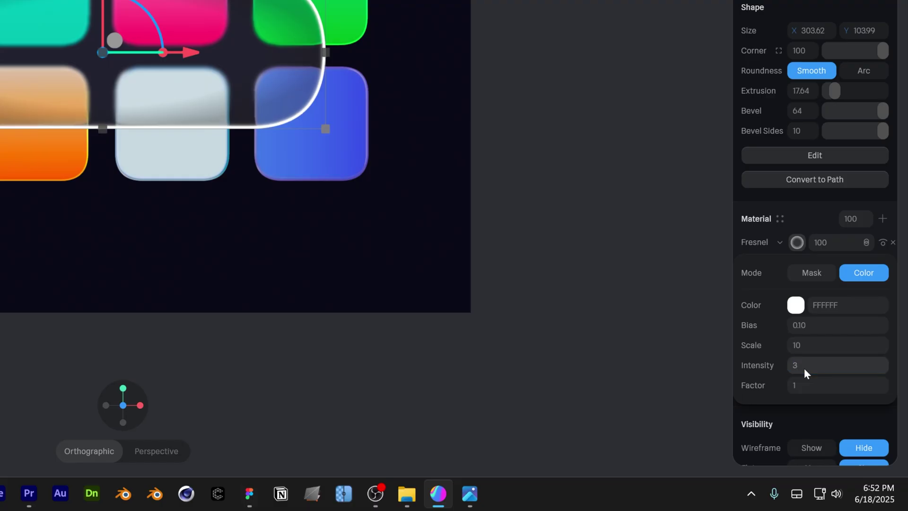
click(804, 384)
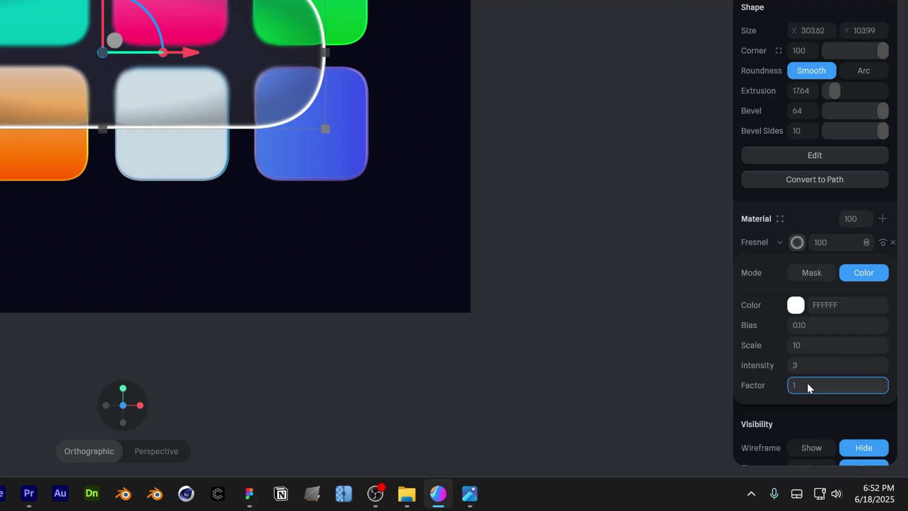
key(Return)
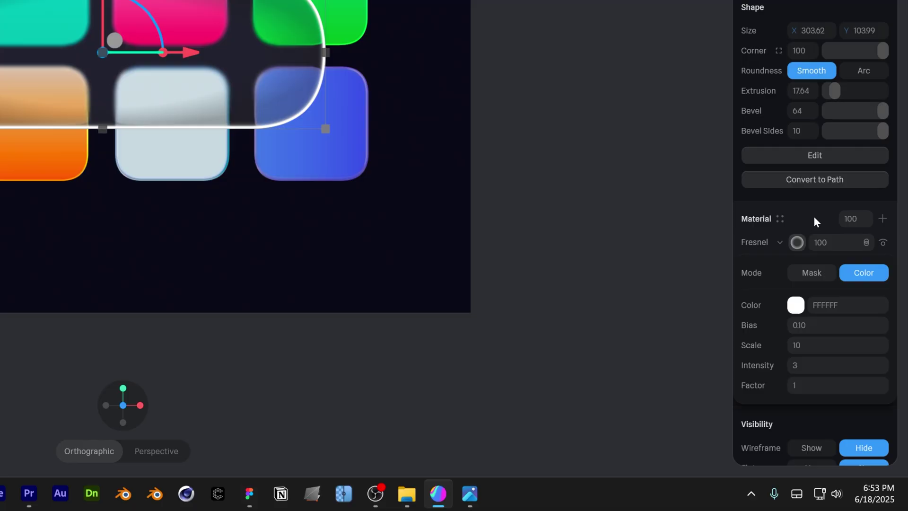
click(814, 220)
Step: Add a linear Gradient layer above the Fresnel layer and reverse its ramp to run from white to black
click(882, 218)
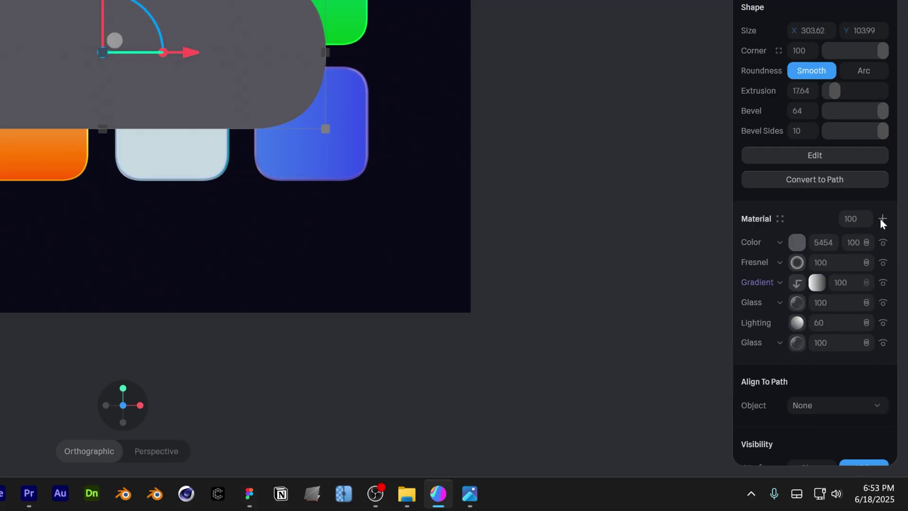
click(781, 241)
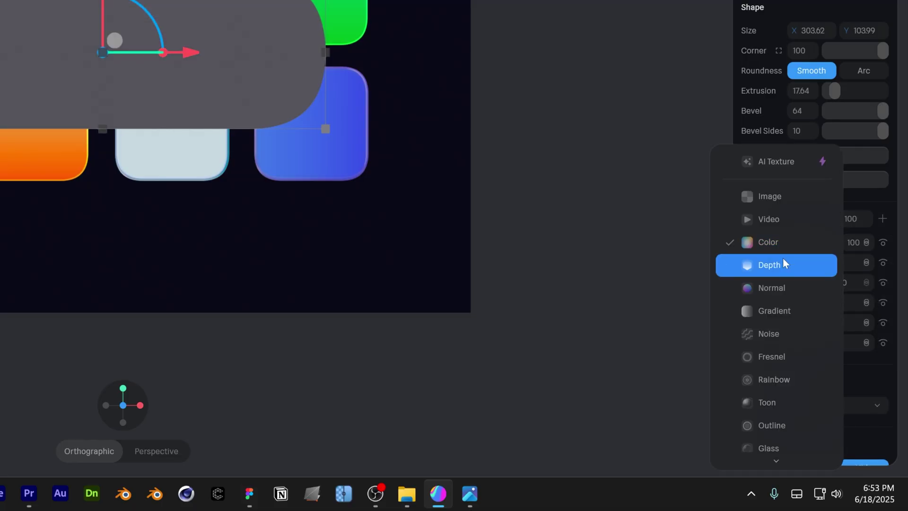
click(786, 311)
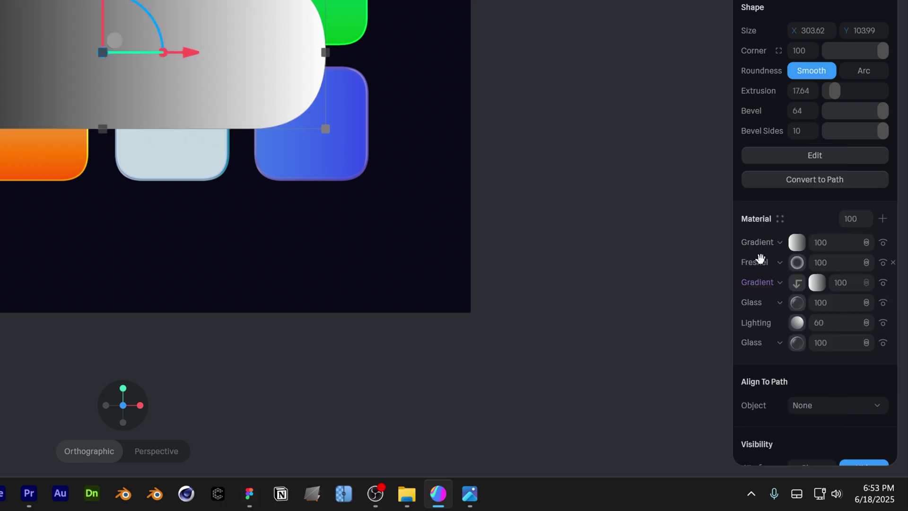
click(798, 244)
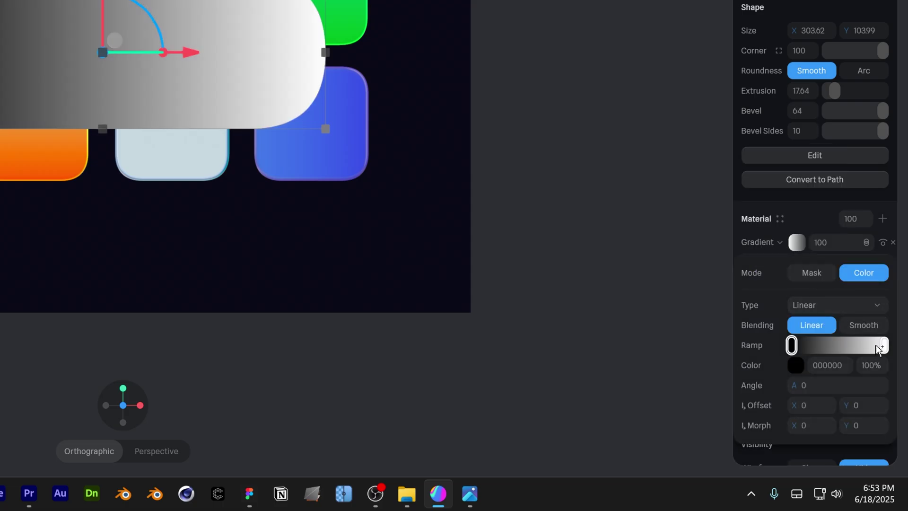
mouse_move(881, 347)
mouse_down()
mouse_move(815, 345)
mouse_move(898, 345)
mouse_up()
drag(811, 345, 781, 346)
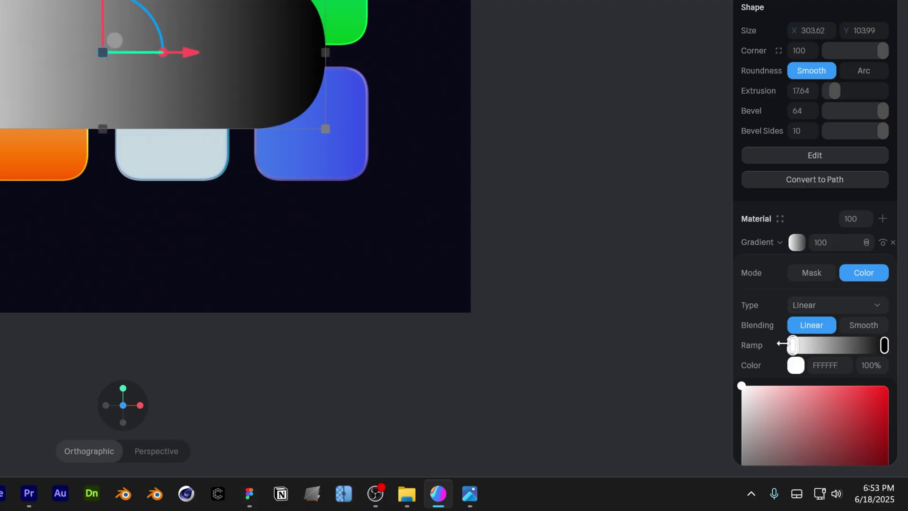
click(777, 345)
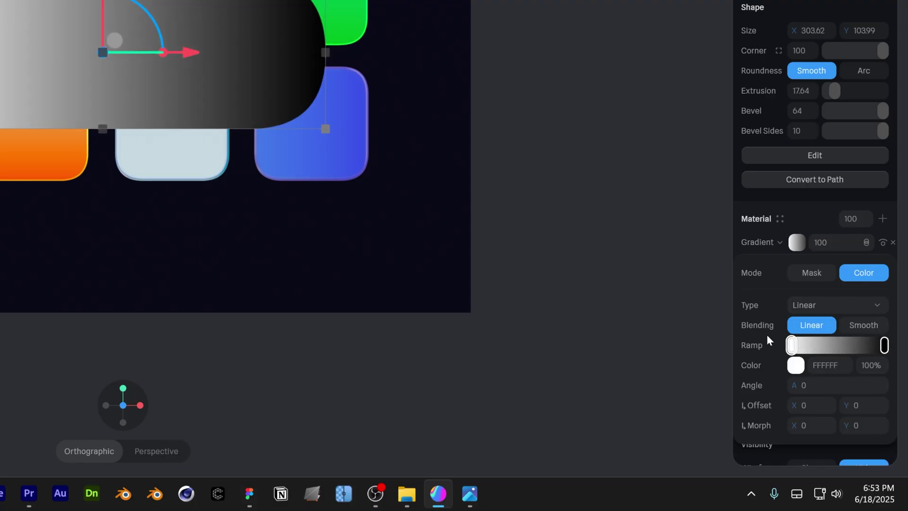
Step: Set the linear gradient's angle to -45, change its mode to Mask and deselect the shape
click(821, 385)
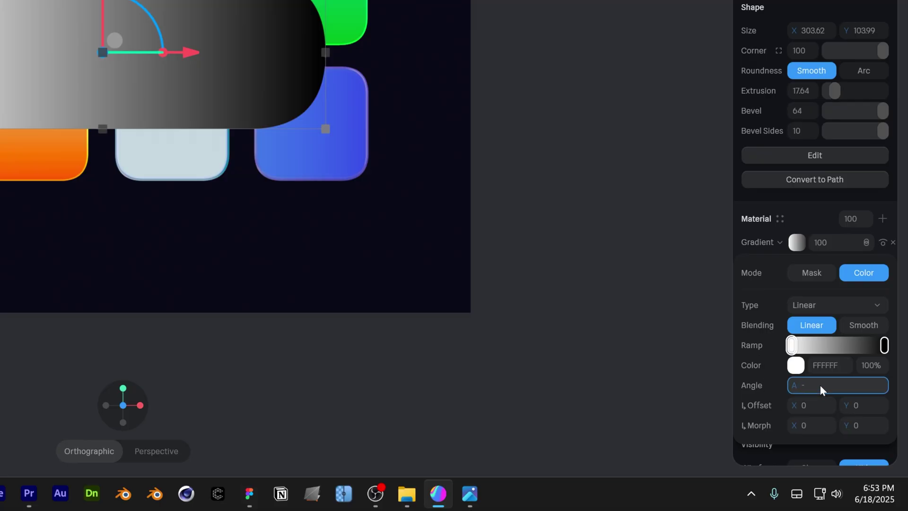
text(-45)
key(Return)
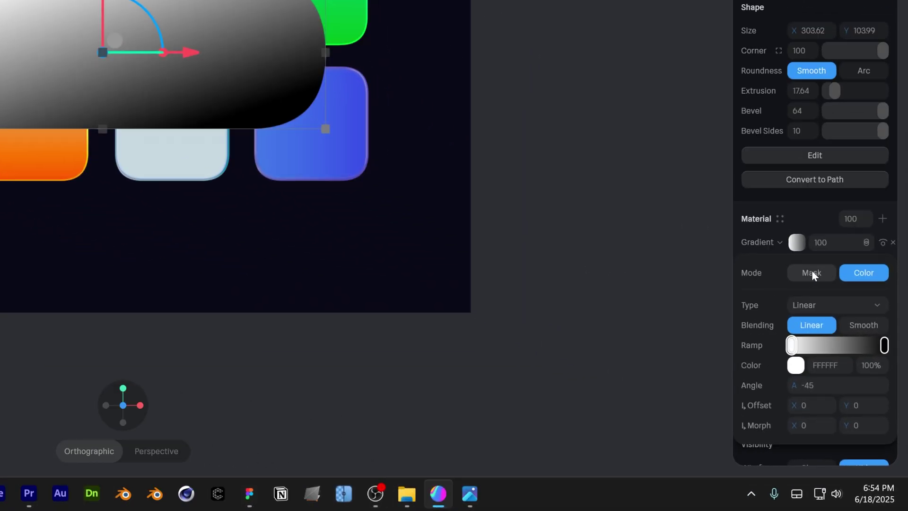
click(814, 272)
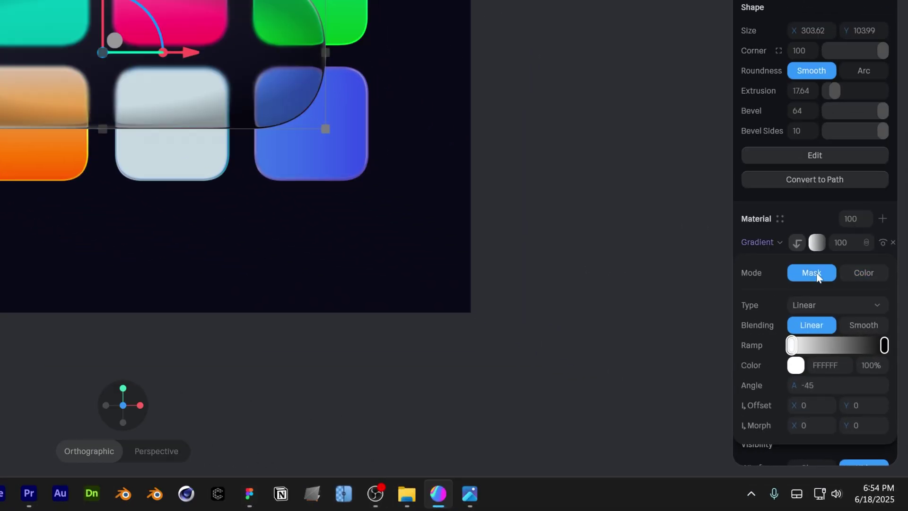
click(570, 150)
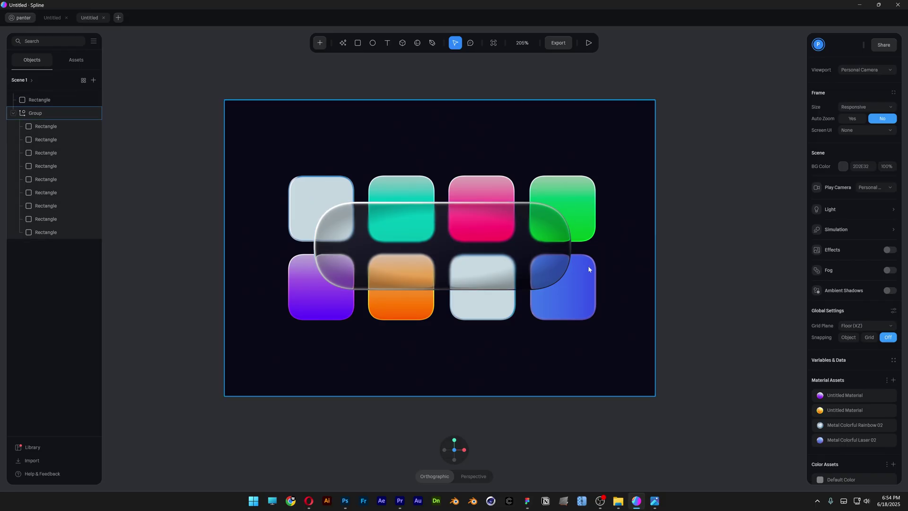
Step: Move the black stop of the glass shape's linear gradient mask inward toward the white stop, then deselect the shape
click(528, 246)
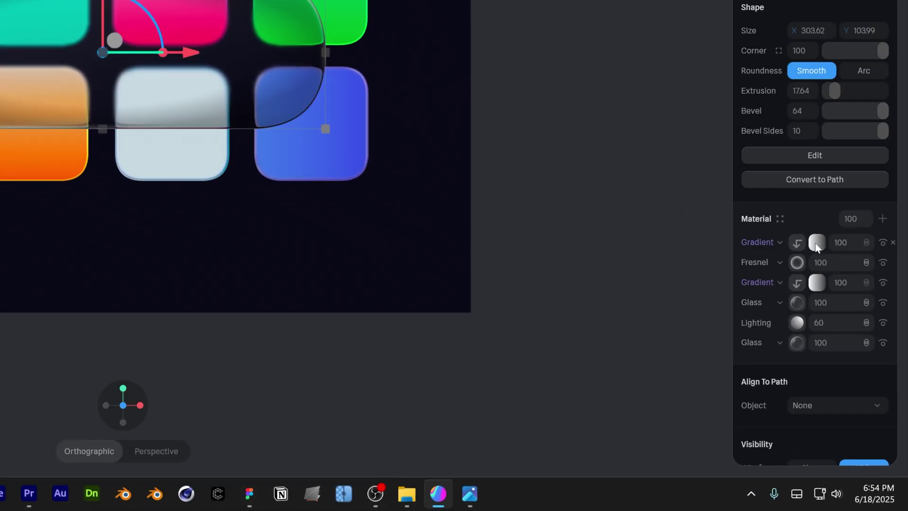
click(817, 244)
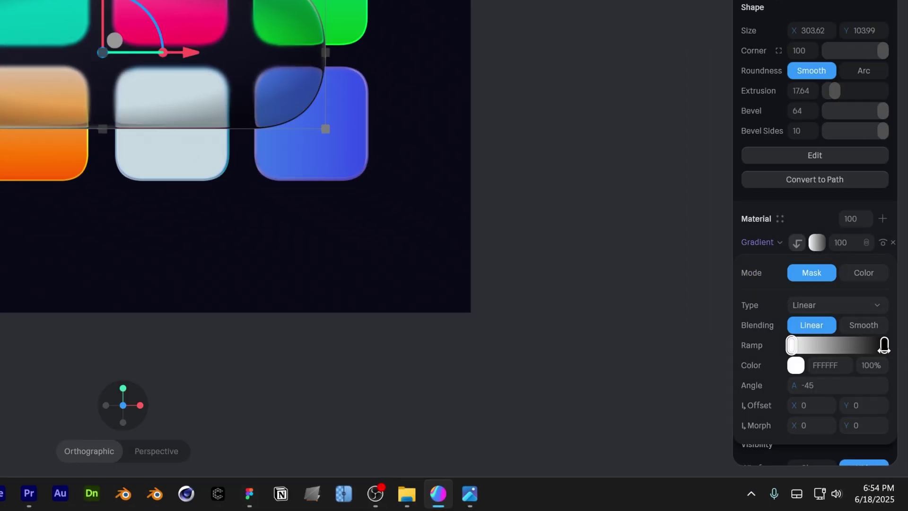
drag(885, 346, 848, 346)
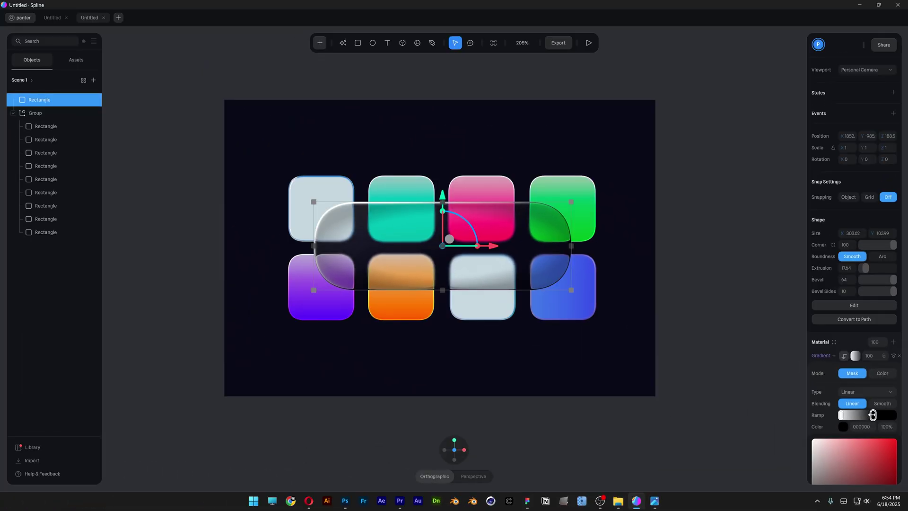
drag(874, 414, 858, 415)
click(626, 274)
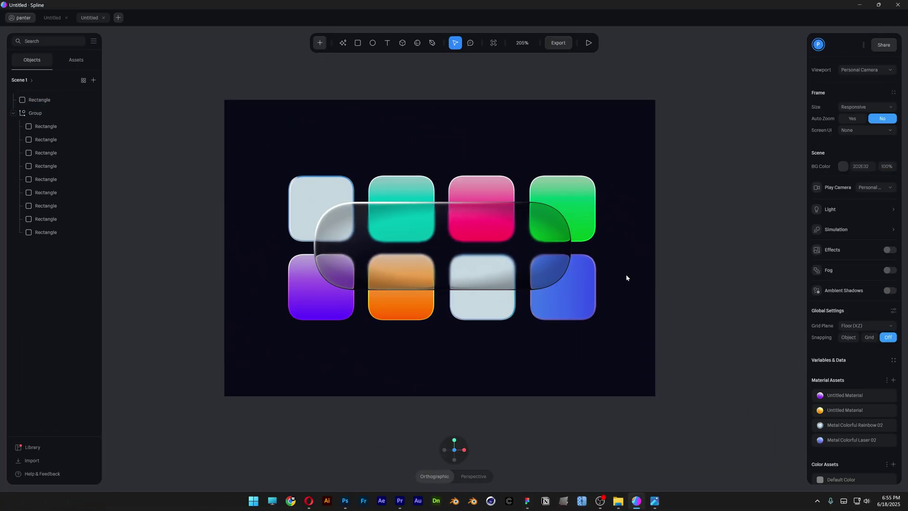
Step: Duplicate the glass shape's Fresnel layer and move the copy to the top of the material stack
click(319, 229)
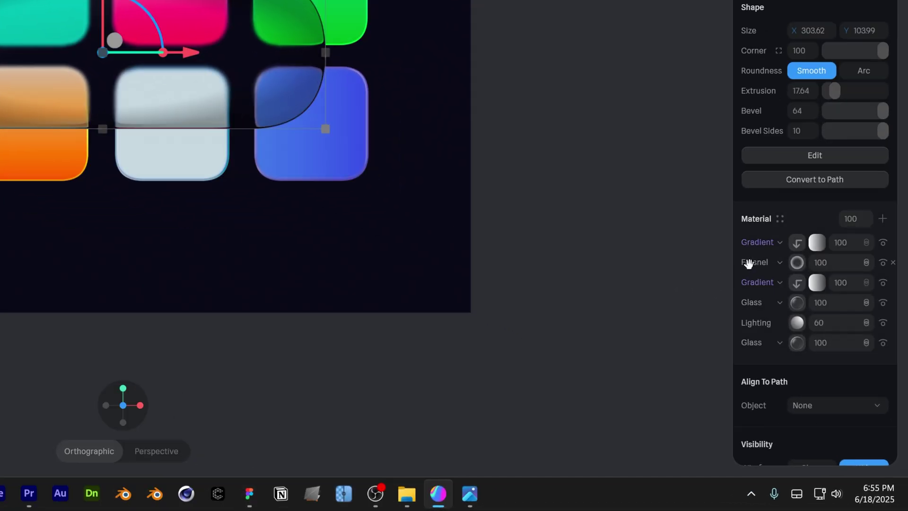
right_click(794, 263)
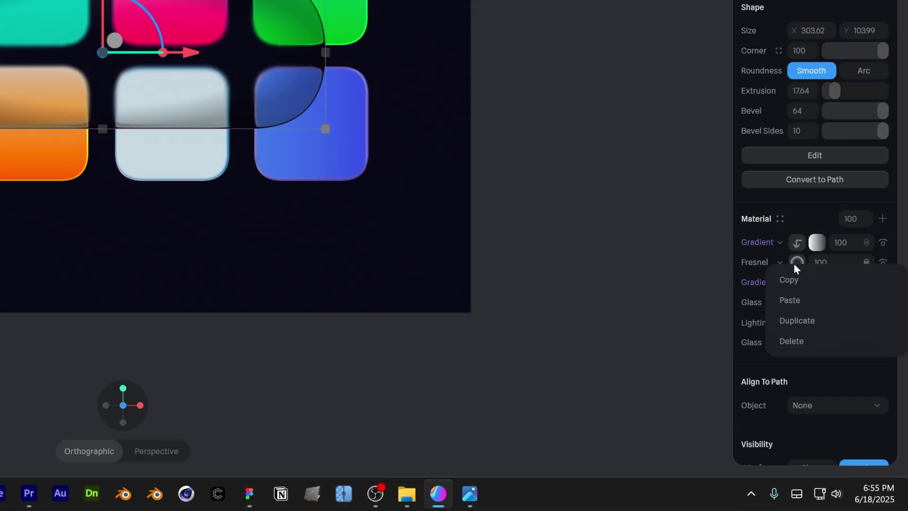
click(805, 320)
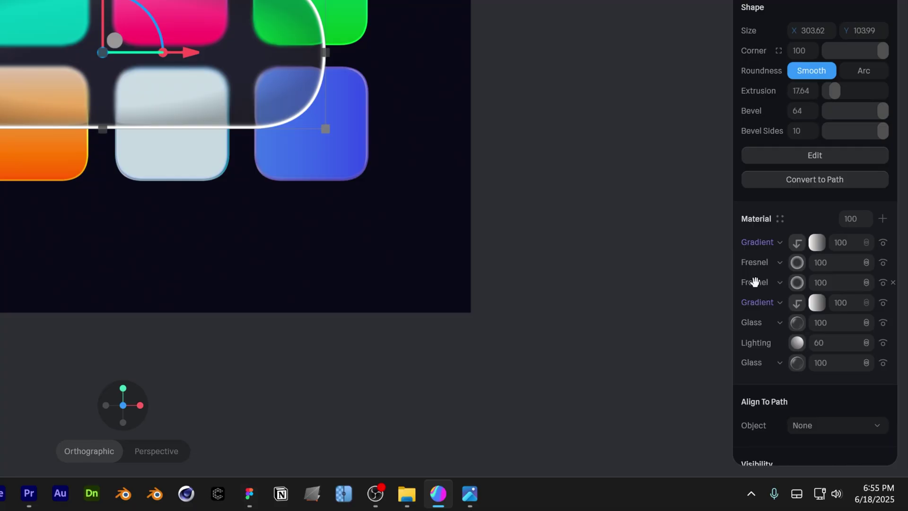
drag(755, 282, 757, 235)
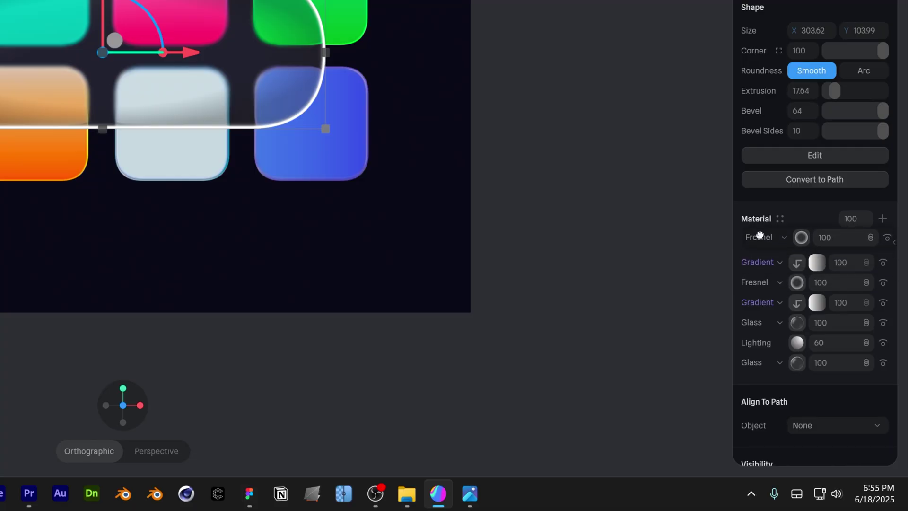
Step: Duplicate the glass shape's upper gradient mask layer and move the copy above the top Fresnel layer
click(798, 243)
click(796, 243)
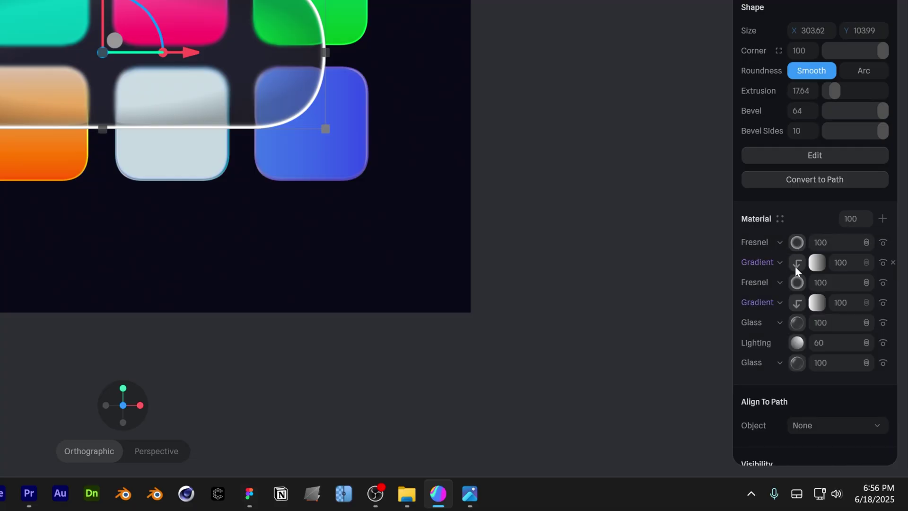
right_click(765, 264)
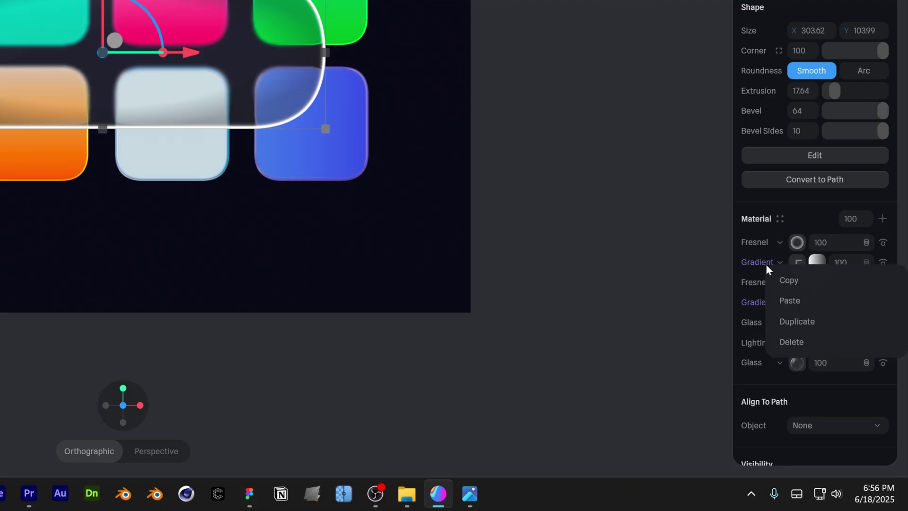
click(810, 321)
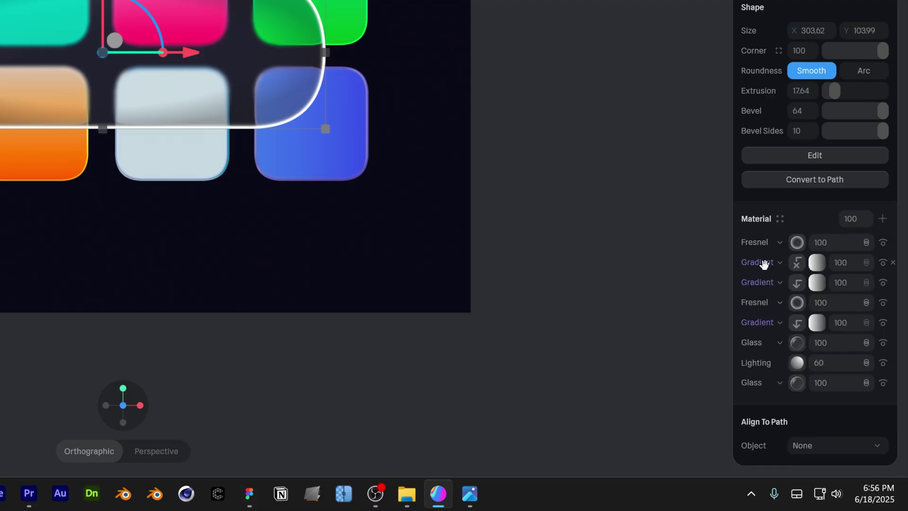
drag(765, 263, 766, 235)
Step: Set the top gradient mask's angle to 130 and move its black stop closer to the white stop
click(817, 243)
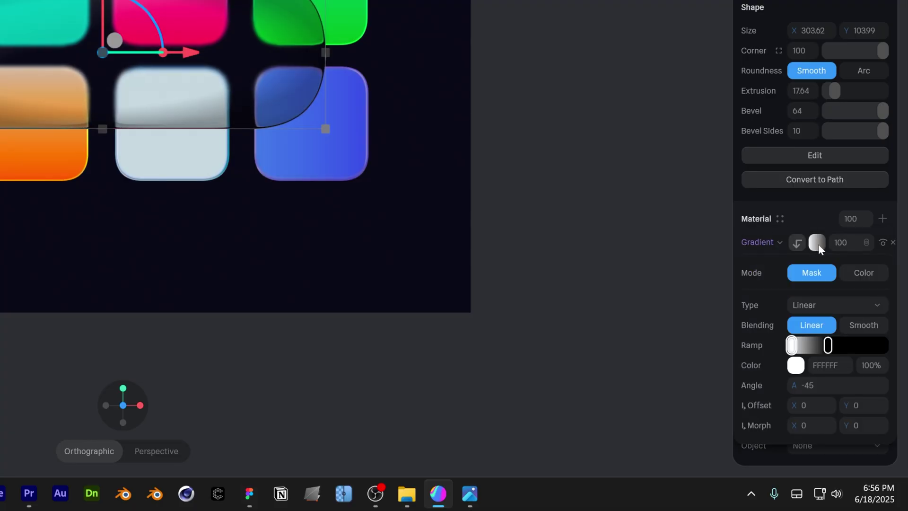
click(820, 387)
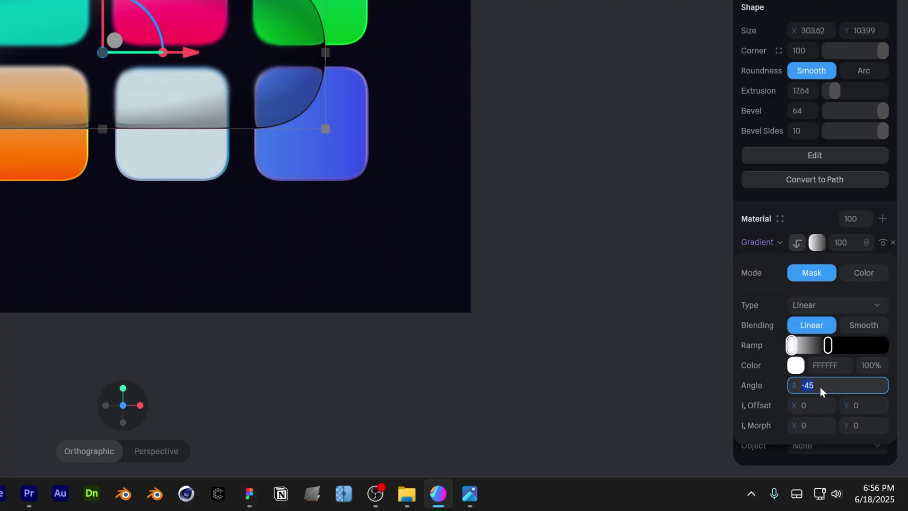
text(130)
key(Return)
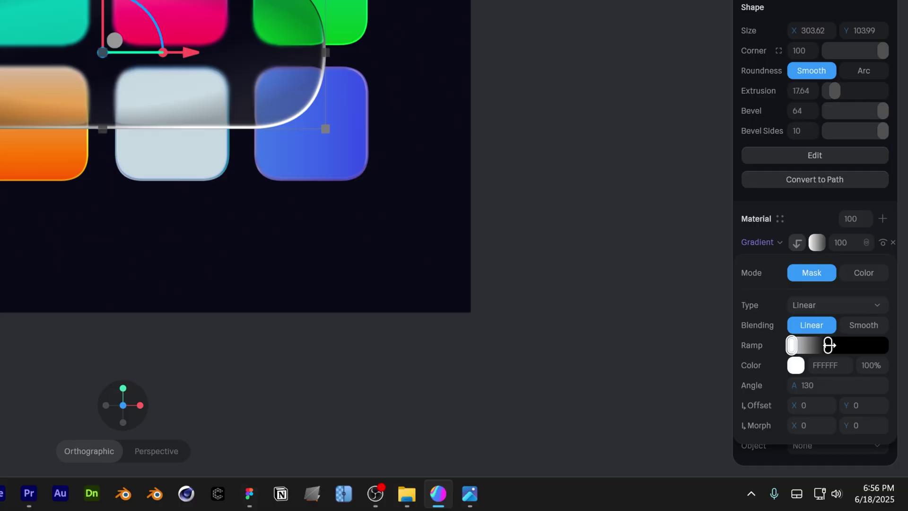
drag(829, 344, 810, 345)
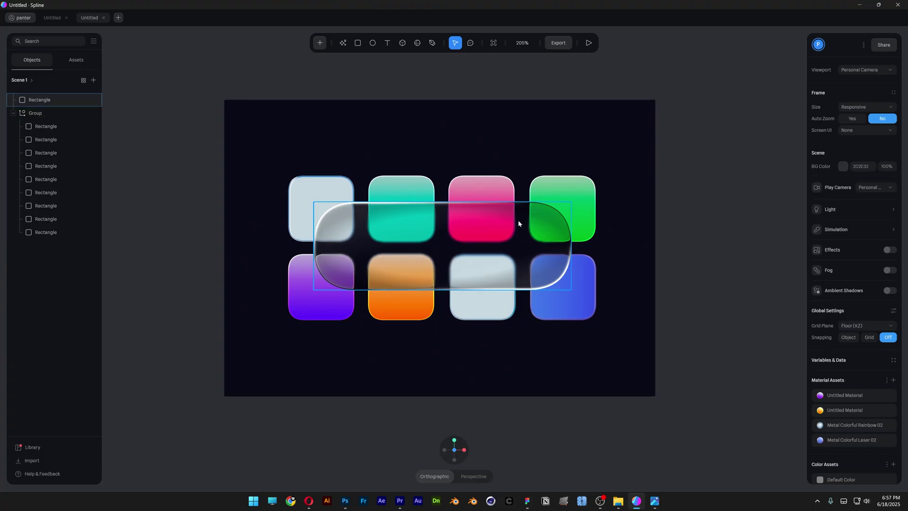
Step: Select the glass rectangle and add an event to it with the type Follow
click(518, 223)
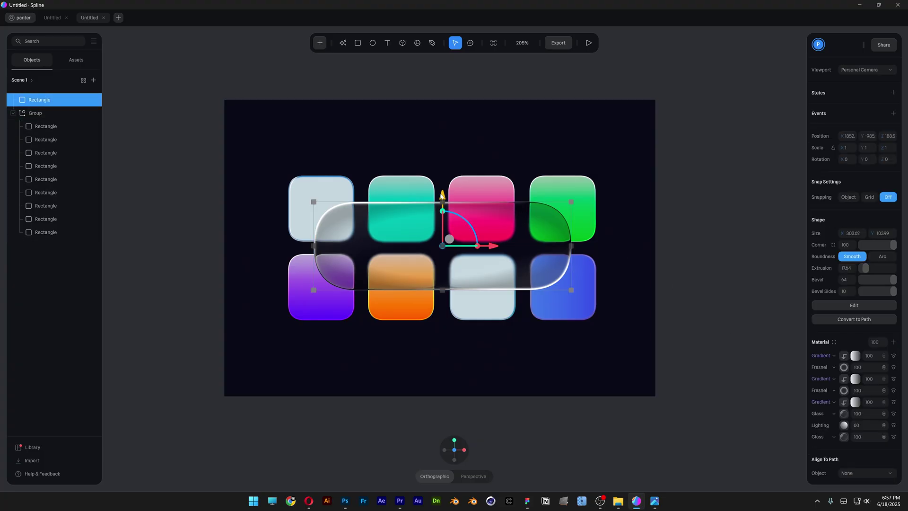
mouse_move(441, 195)
mouse_down()
mouse_move(441, 256)
mouse_move(440, 176)
mouse_move(440, 232)
mouse_move(431, 216)
mouse_move(434, 86)
mouse_move(434, 199)
mouse_up()
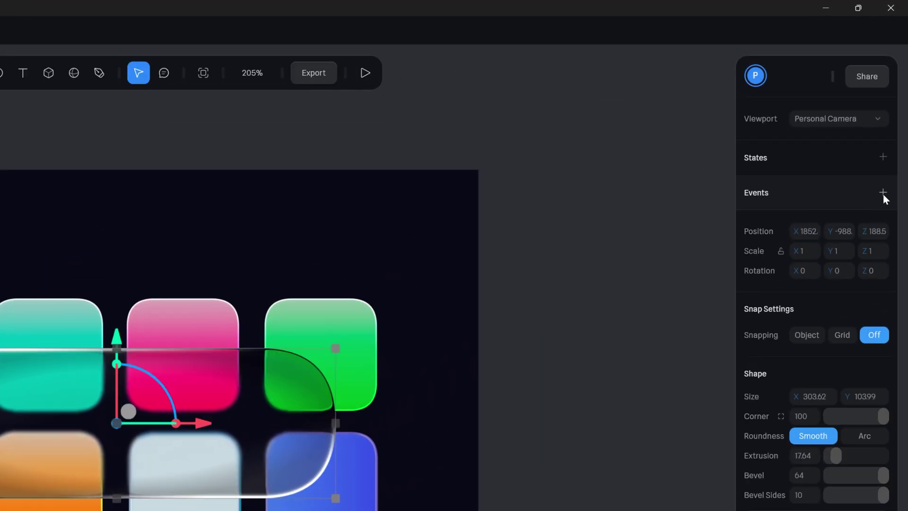
click(883, 193)
click(655, 271)
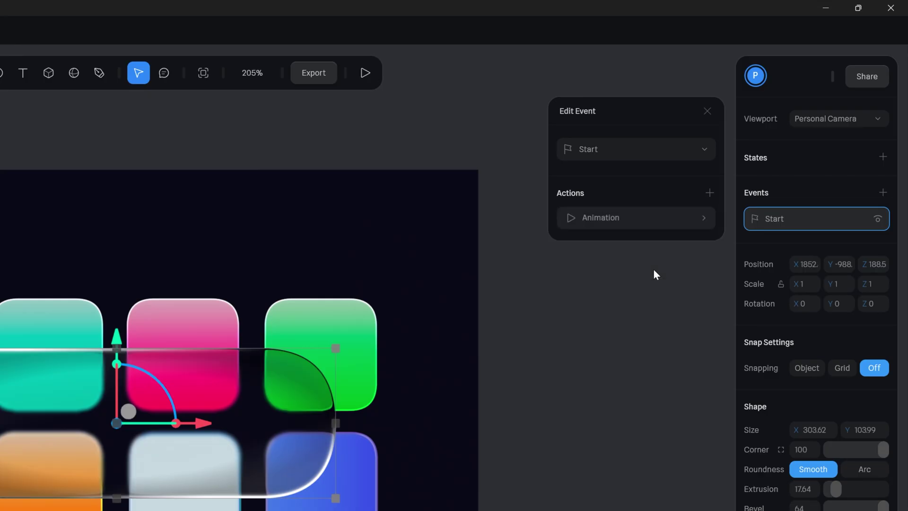
click(615, 149)
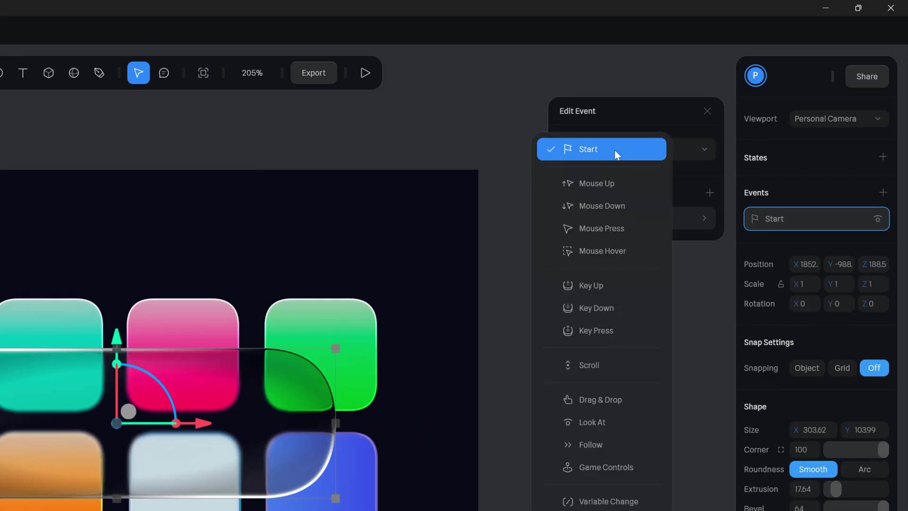
click(604, 444)
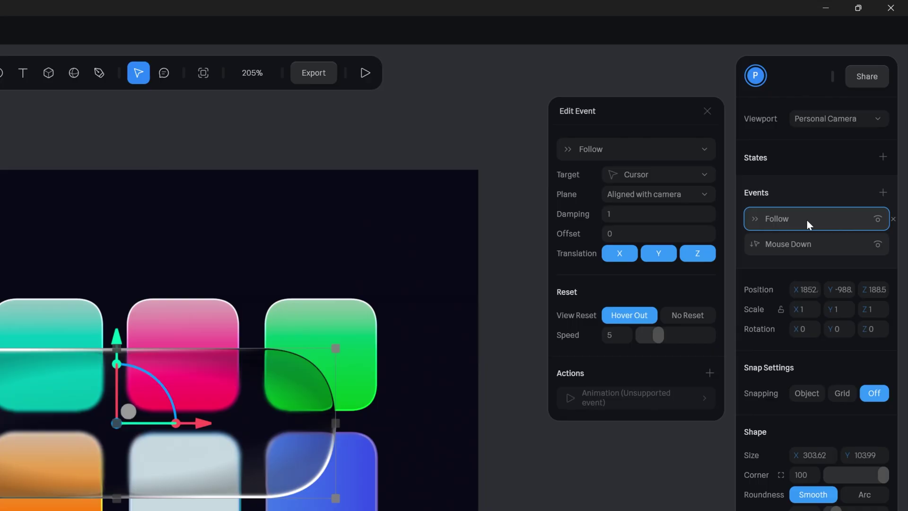
Step: Turn off Z translation in the glass shape's Follow event, close the event settings and play the scene
click(704, 258)
click(621, 215)
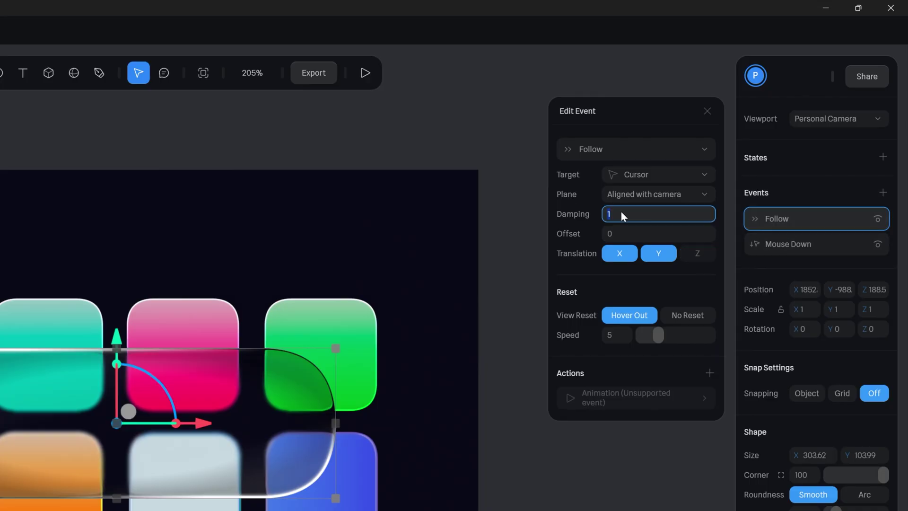
click(708, 111)
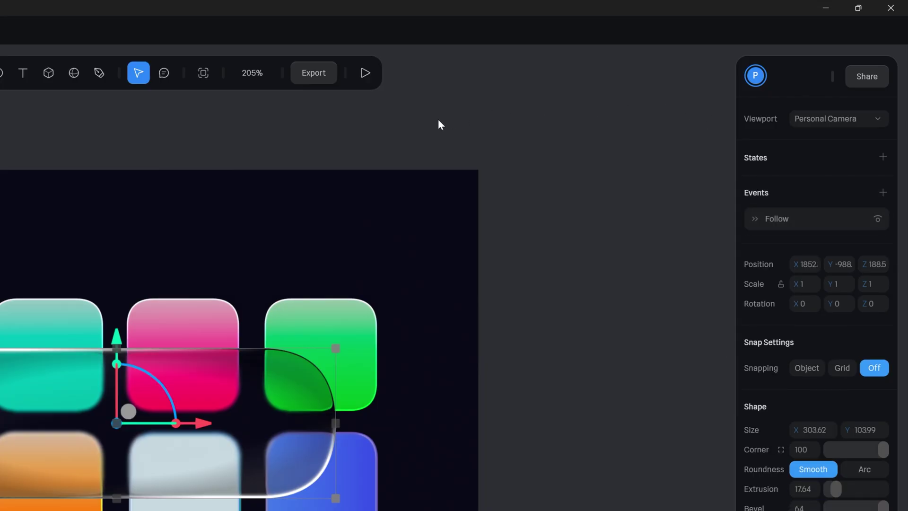
click(372, 75)
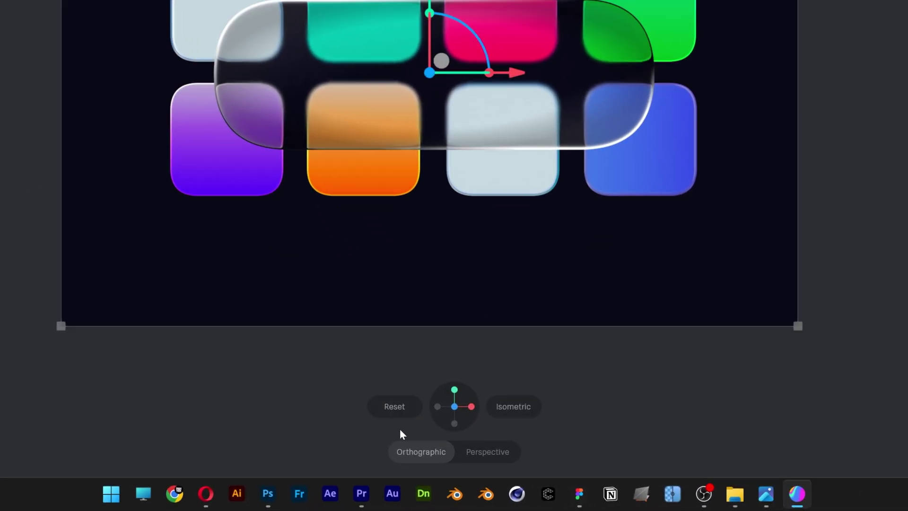
Step: Switch the viewport camera to Perspective and check how the glass refracts the icon tiles at different zoom distances
click(507, 457)
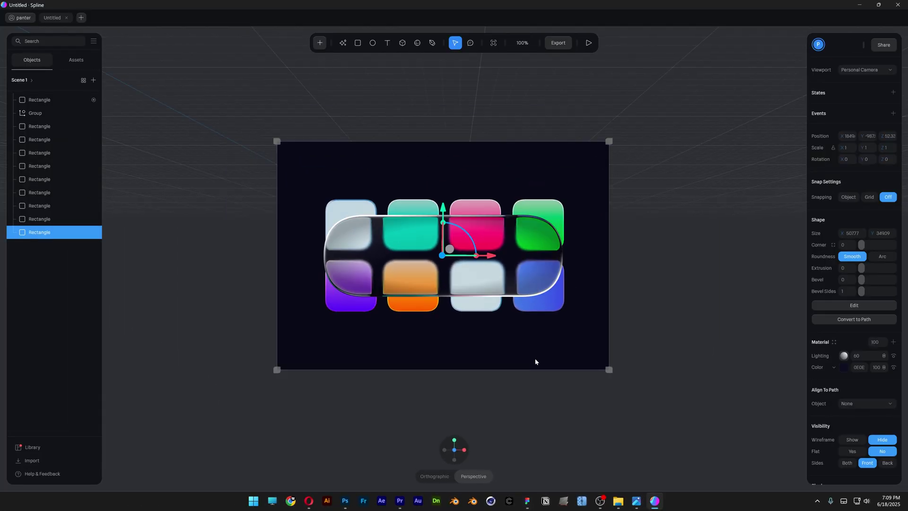
scroll(535, 358, down, 1)
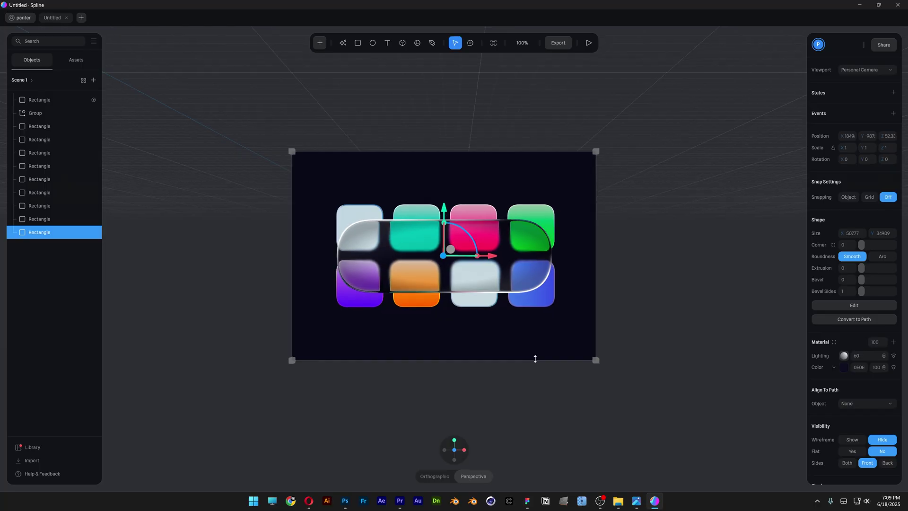
scroll(535, 359, up, 3)
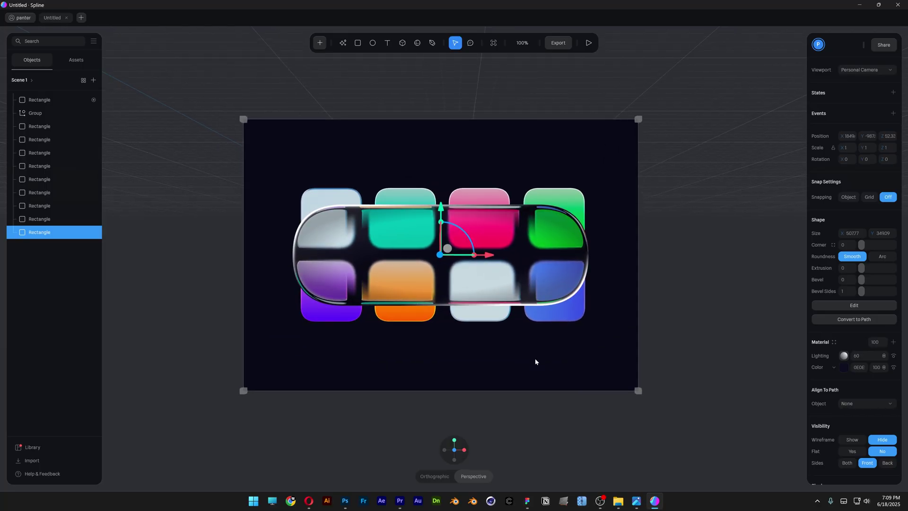
scroll(536, 358, up, 1)
scroll(535, 359, down, 2)
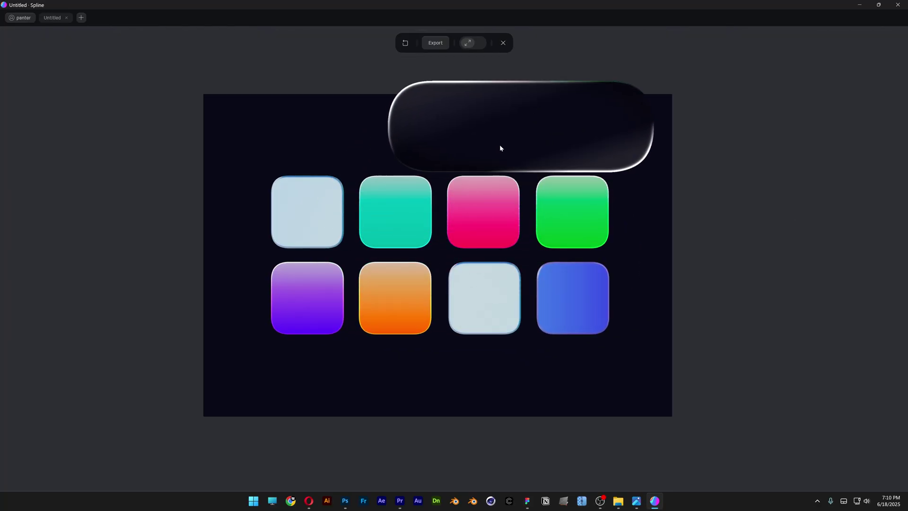